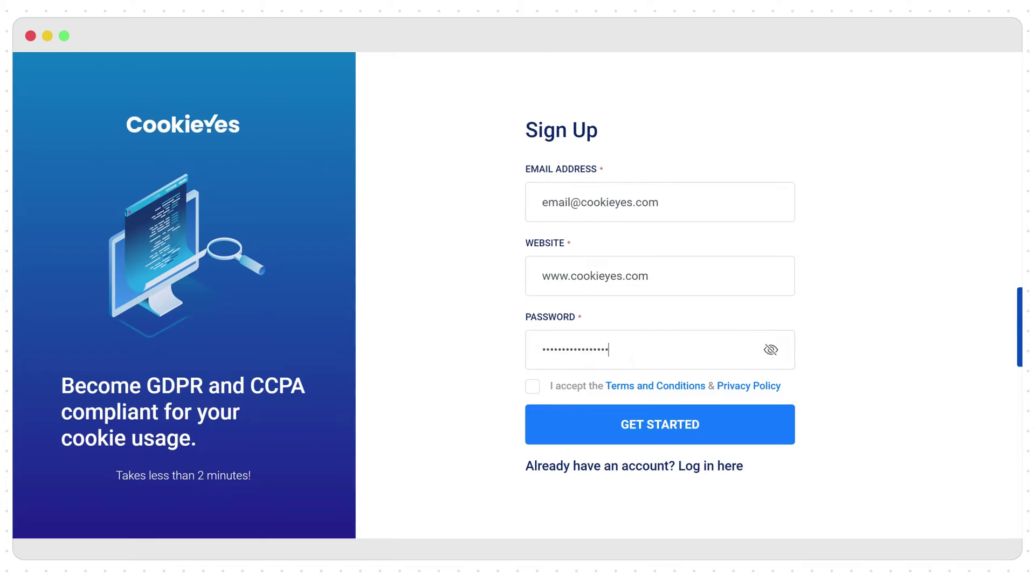
Accept the terms, finish sign-up, and keep the Classic banner template after browsing Banner, Box and Recommended.
left_click(531, 388)
left_click(551, 422)
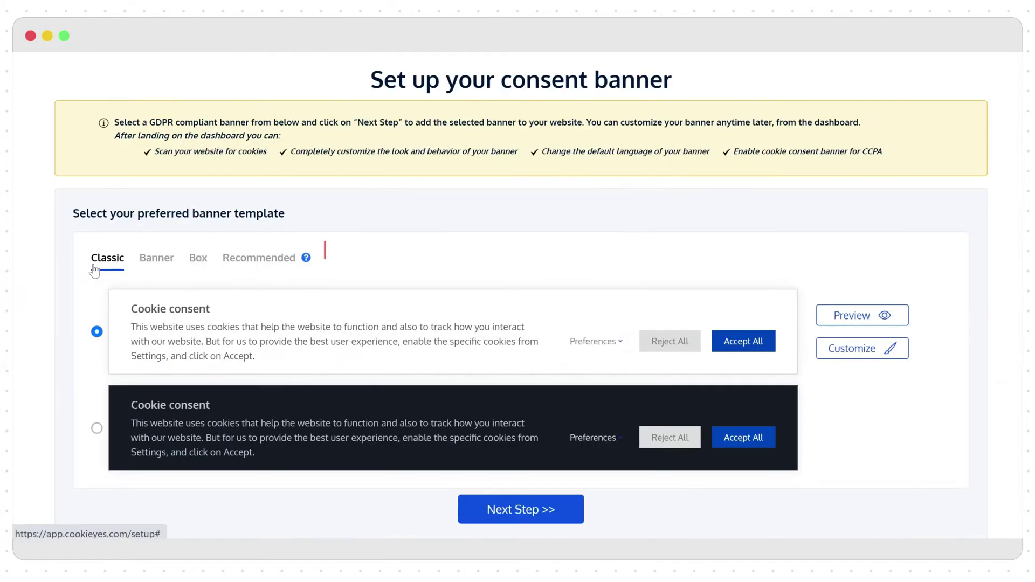
left_click(163, 263)
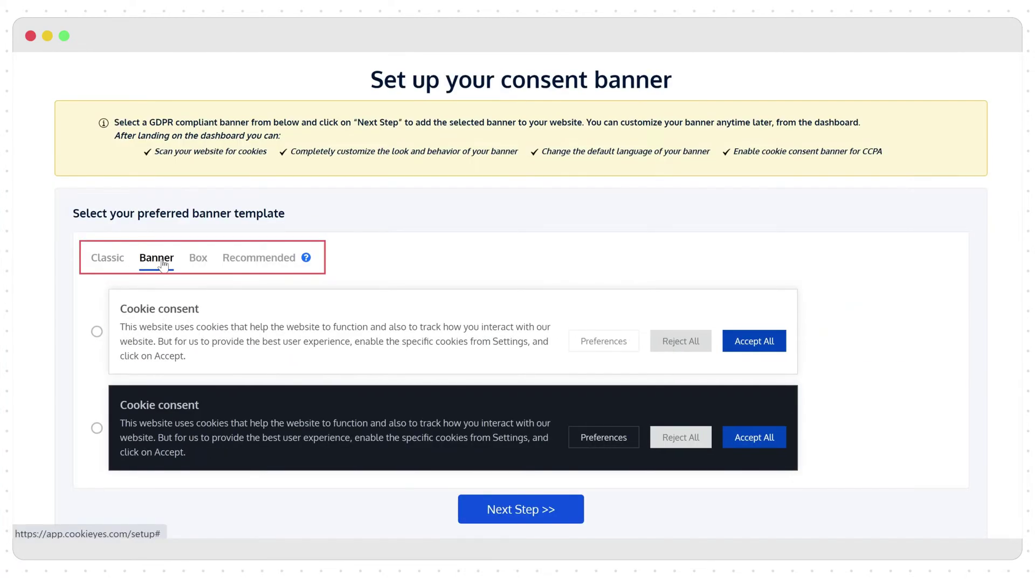
left_click(193, 263)
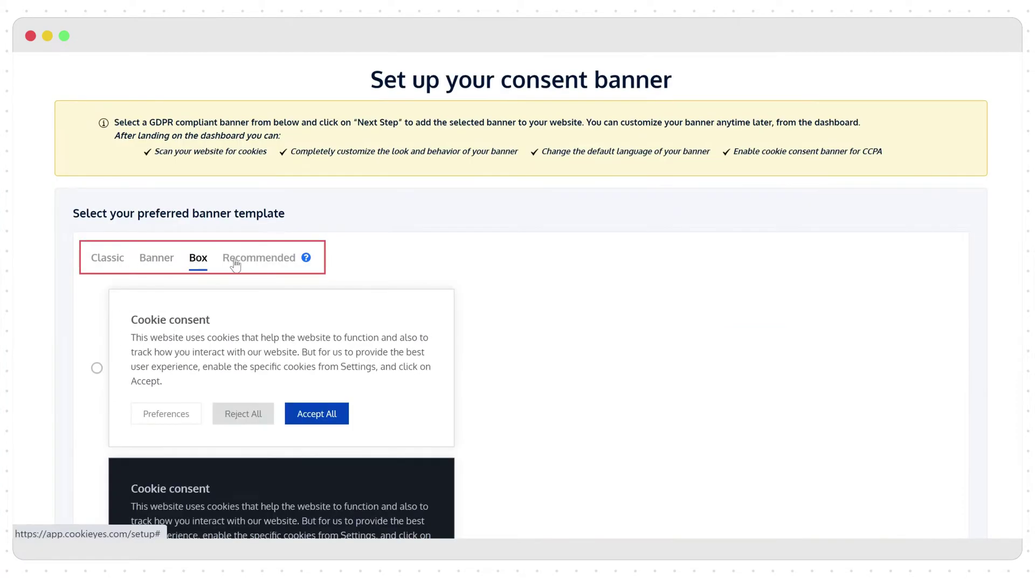
left_click(235, 263)
left_click(119, 263)
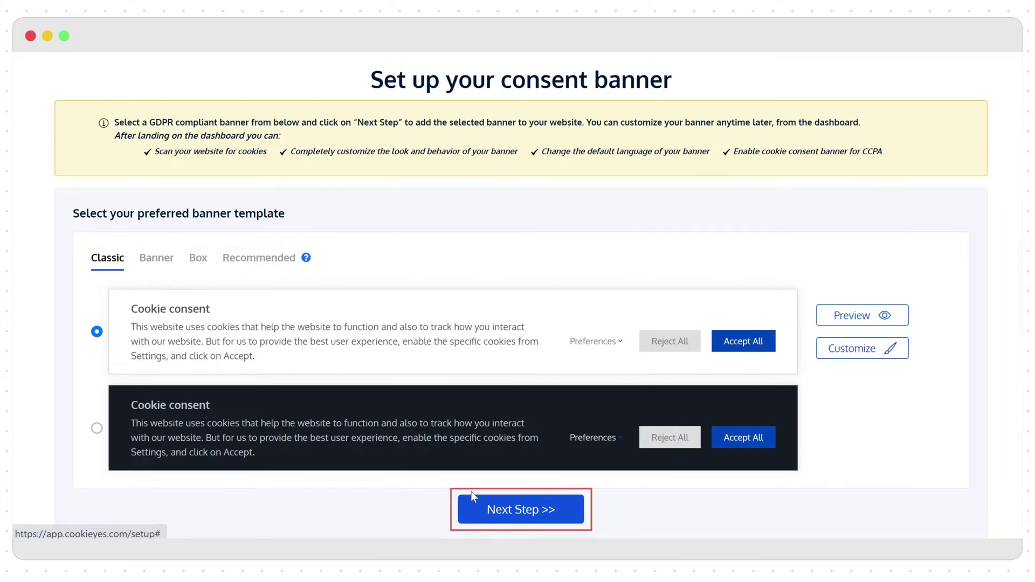
left_click(521, 510)
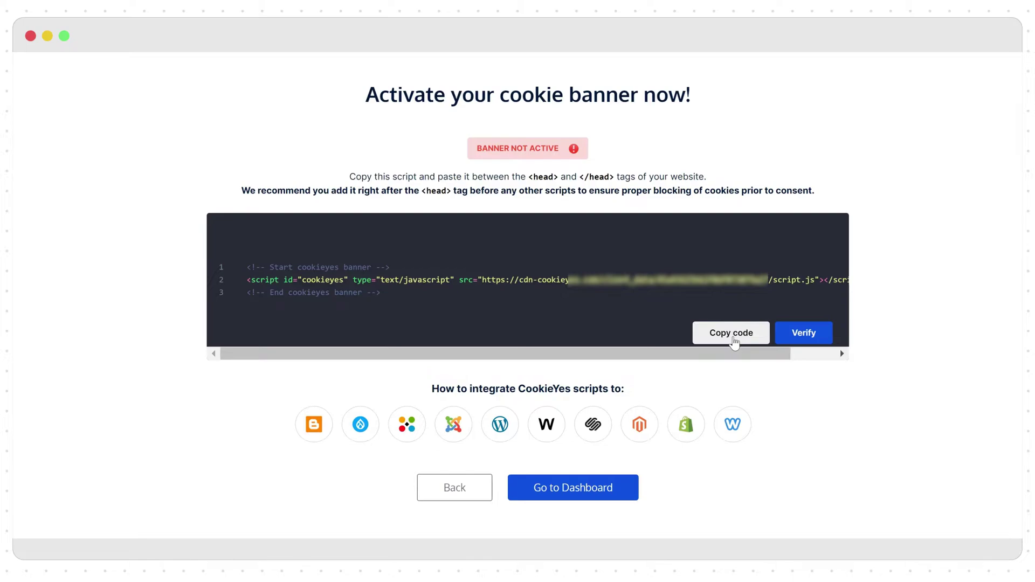
Copy the banner install script and verify the banner is live on the website.
left_click(733, 334)
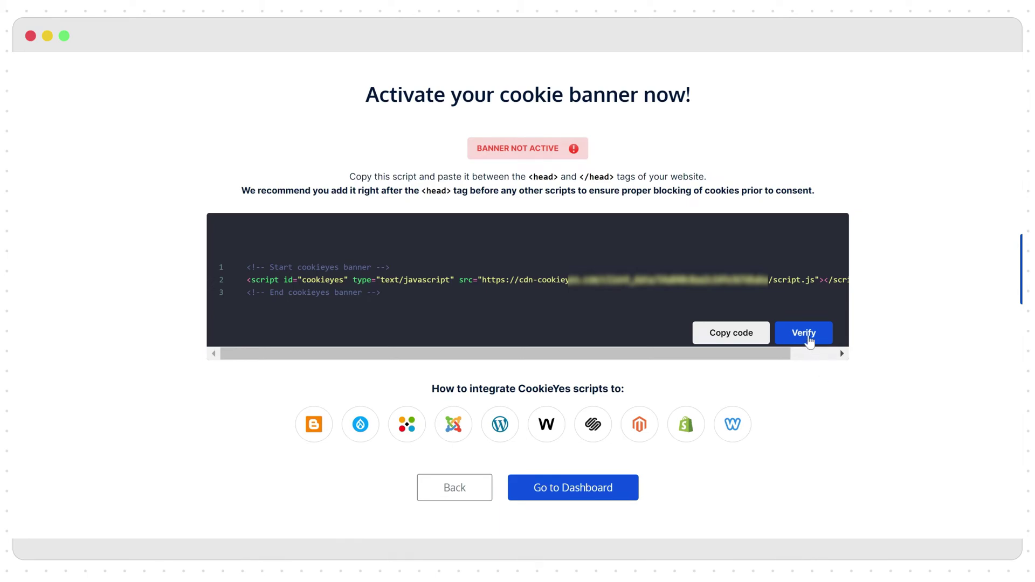
left_click(808, 339)
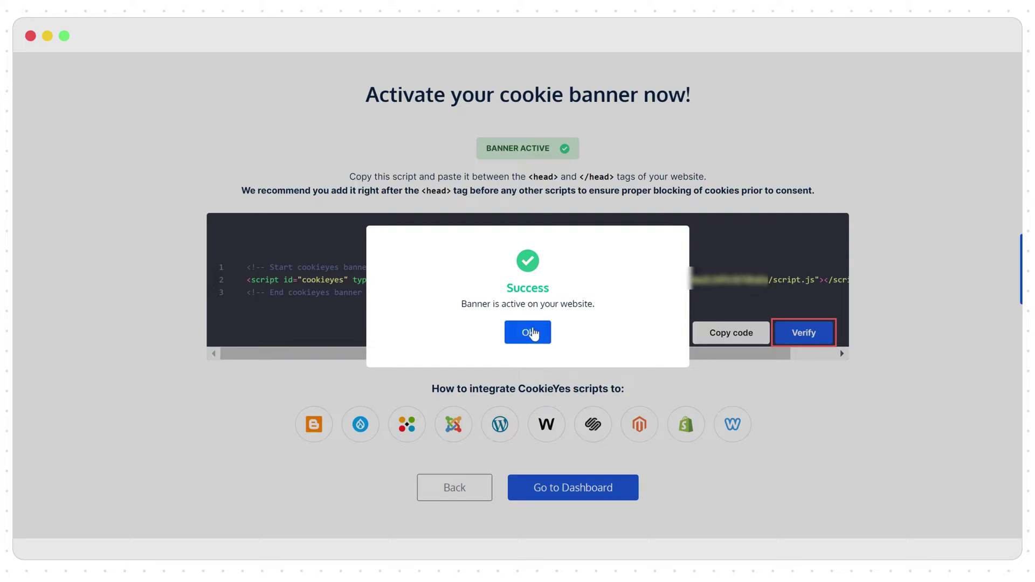
Dismiss the Success confirmation dialog.
left_click(532, 333)
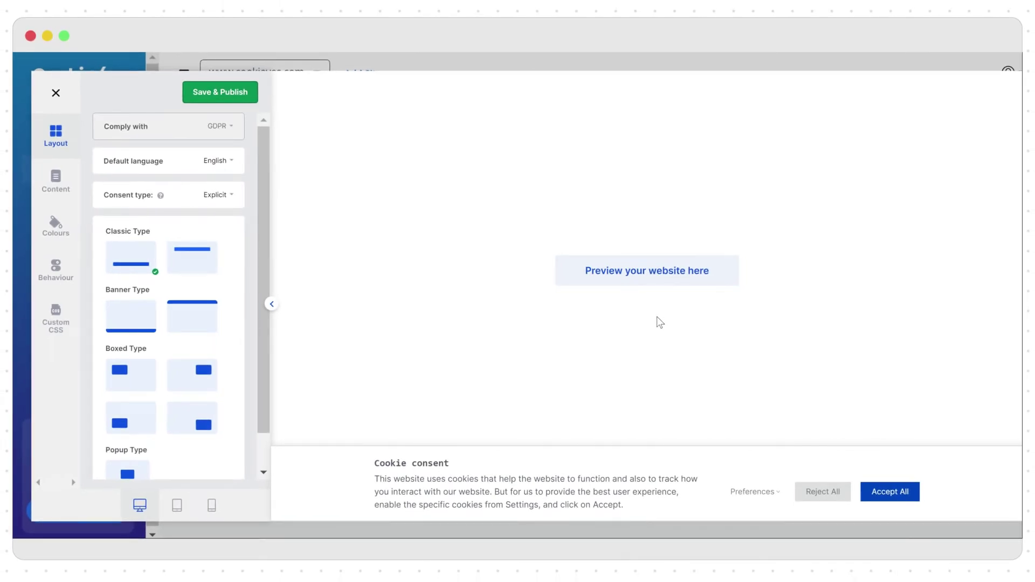
Load the website into the banner preview, keeping GDPR, English and Explicit consent unchanged.
left_click(663, 282)
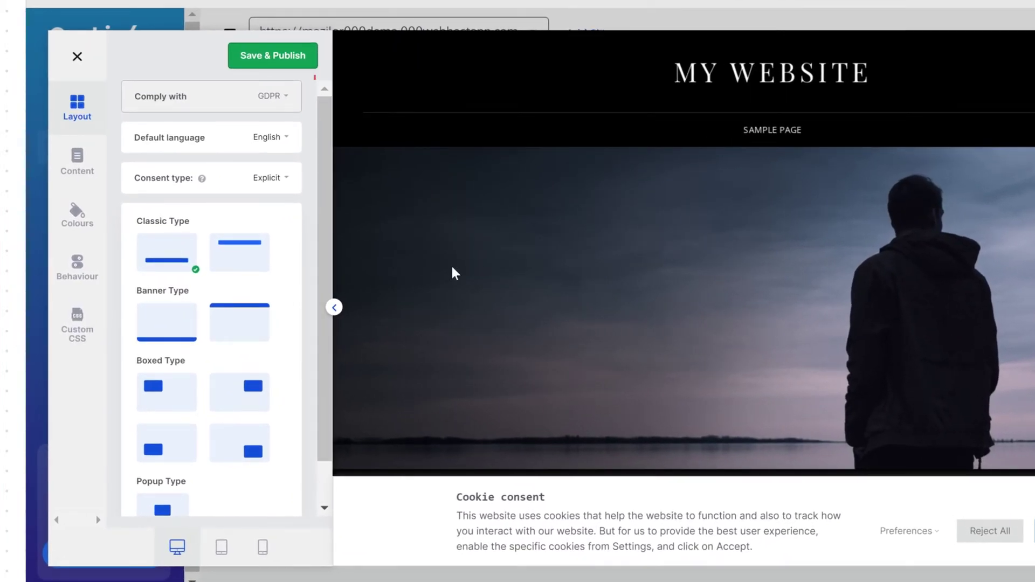
left_click(285, 102)
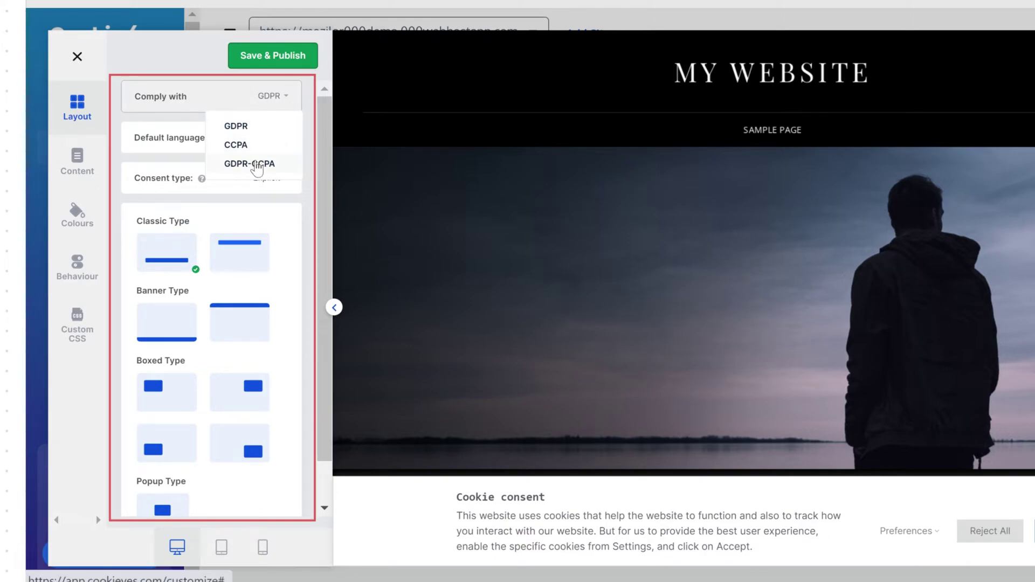
left_click(271, 129)
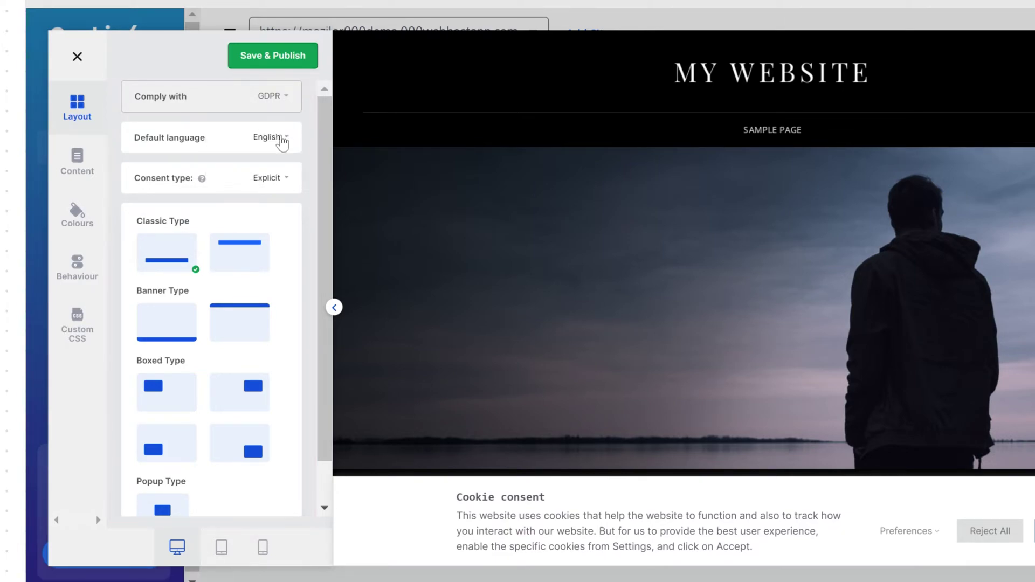
left_click(282, 141)
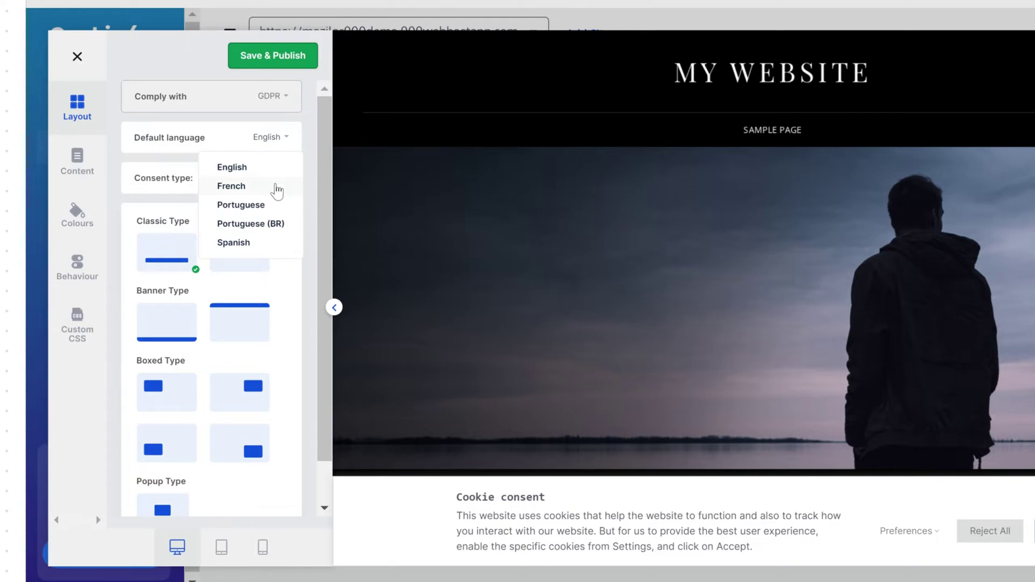
left_click(286, 146)
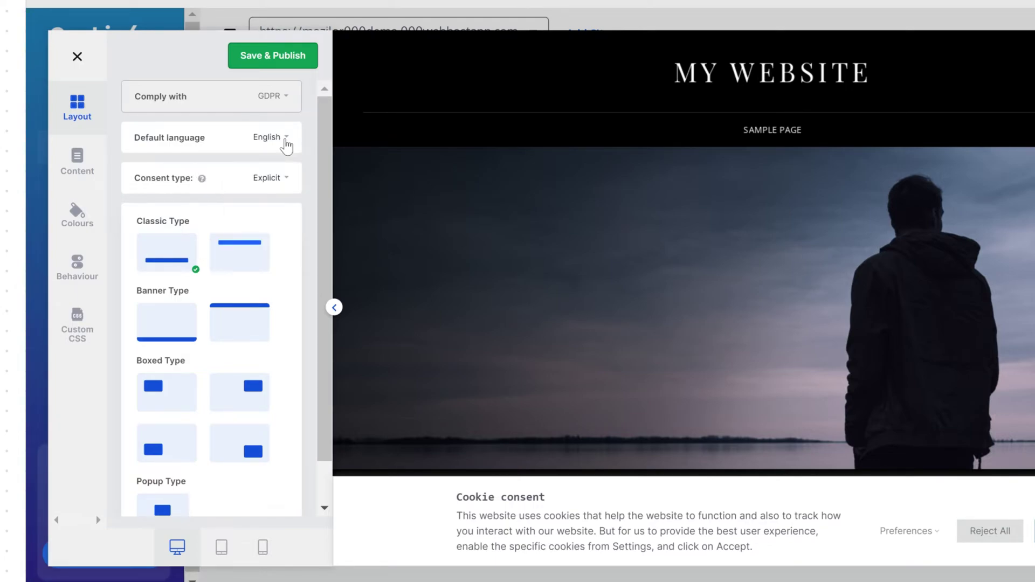
left_click(285, 184)
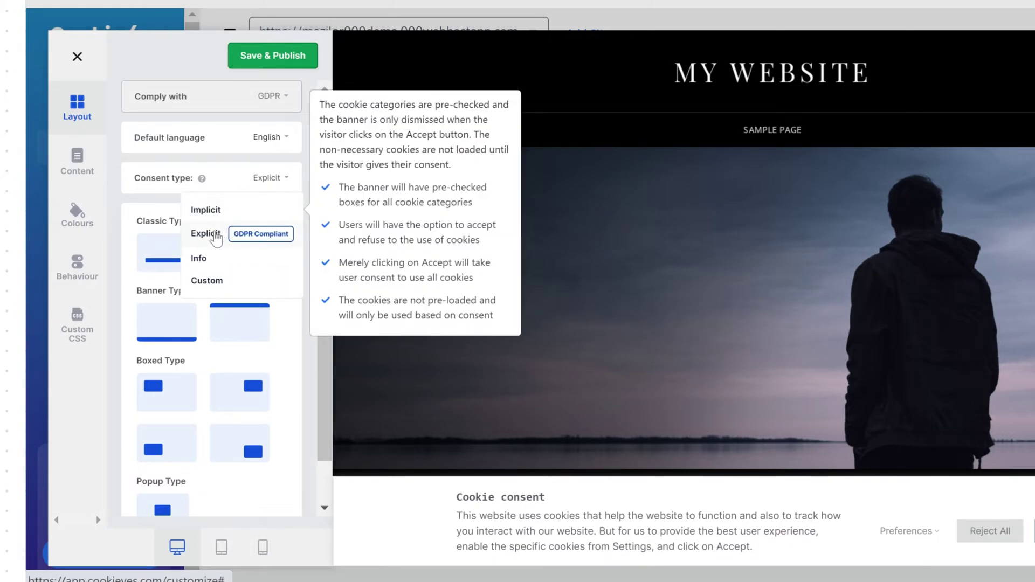
mouse_move(211, 261)
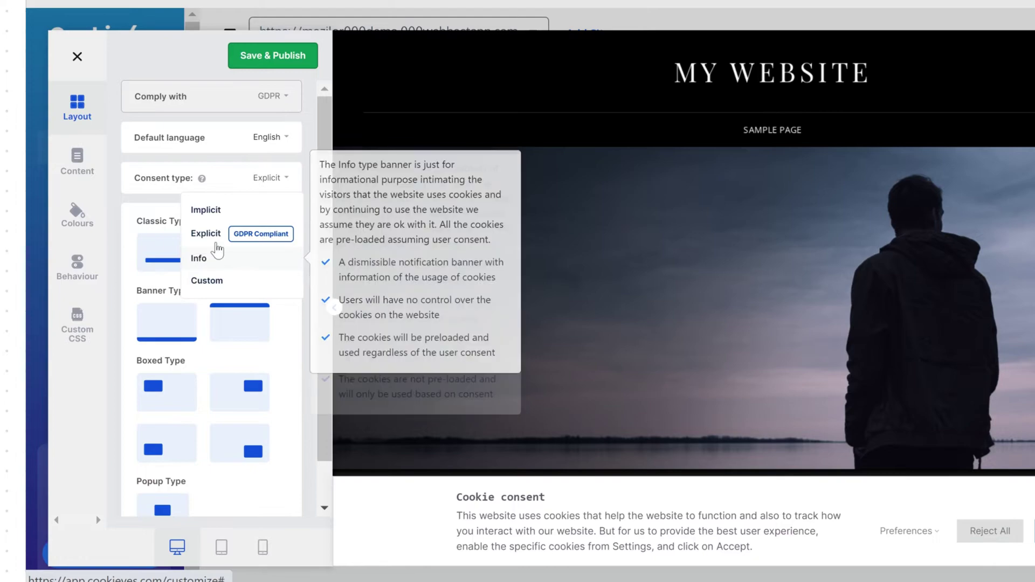
left_click(219, 247)
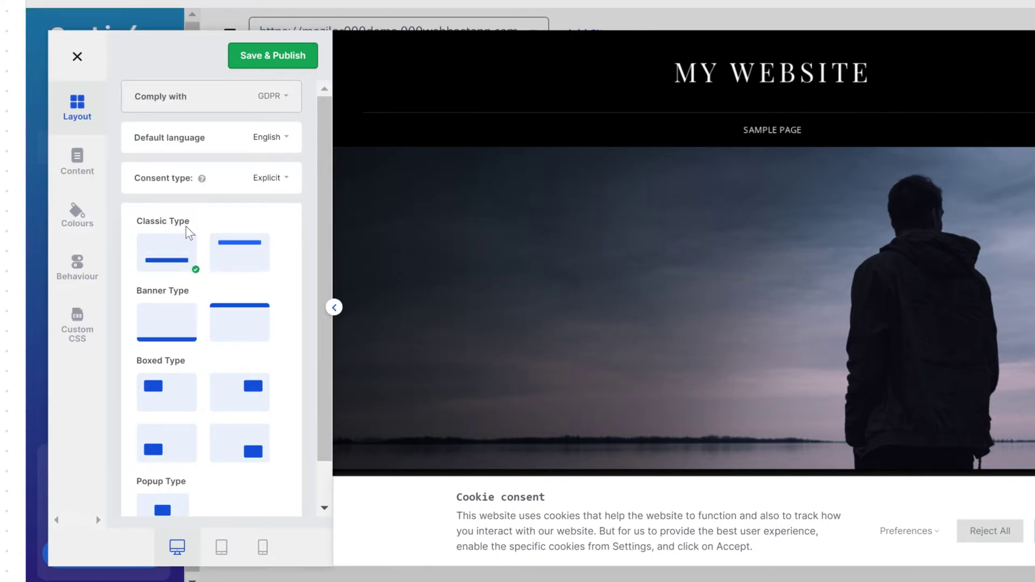
left_click_drag(321, 237, 321, 286)
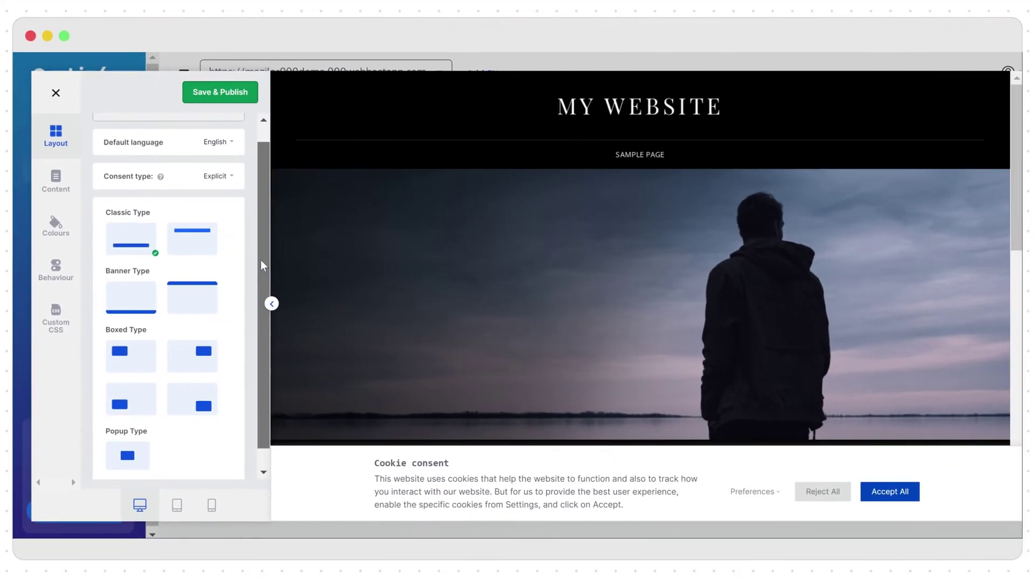
In the Content settings, enable the close X and Read More link on the cookie notice.
left_click(59, 191)
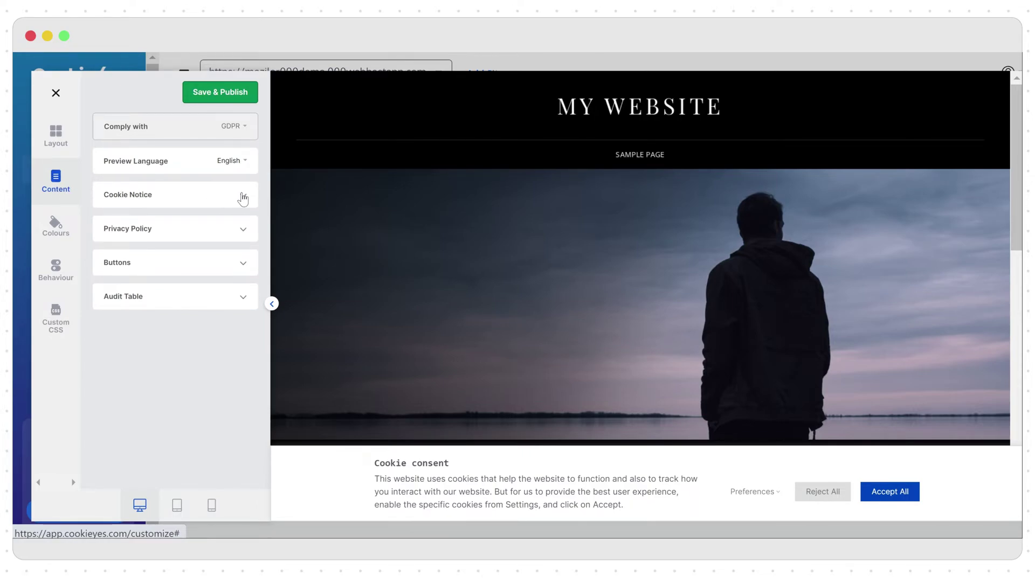
left_click(243, 197)
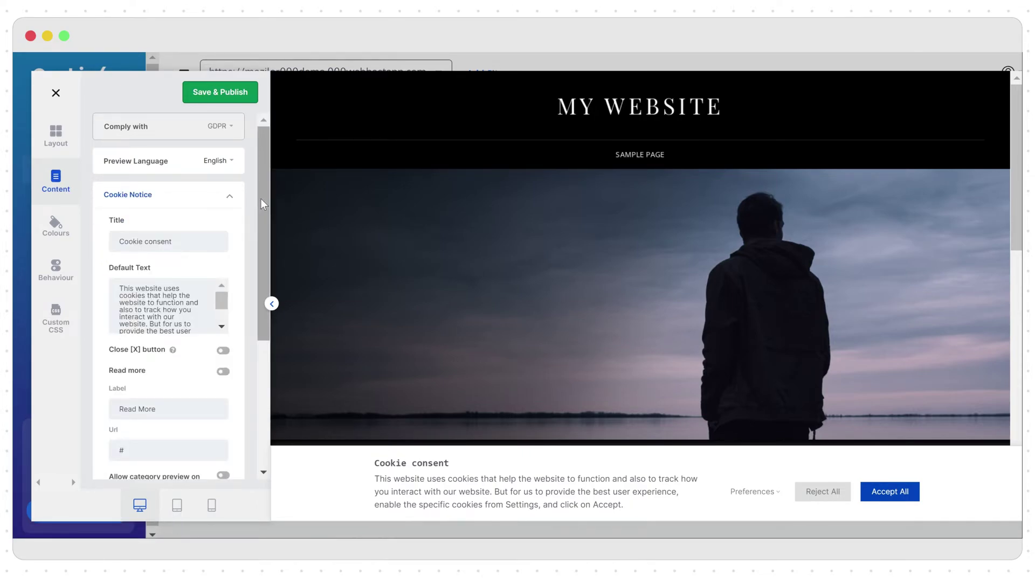
scroll(264, 227, "down", 1)
scroll(264, 227, "down", 2)
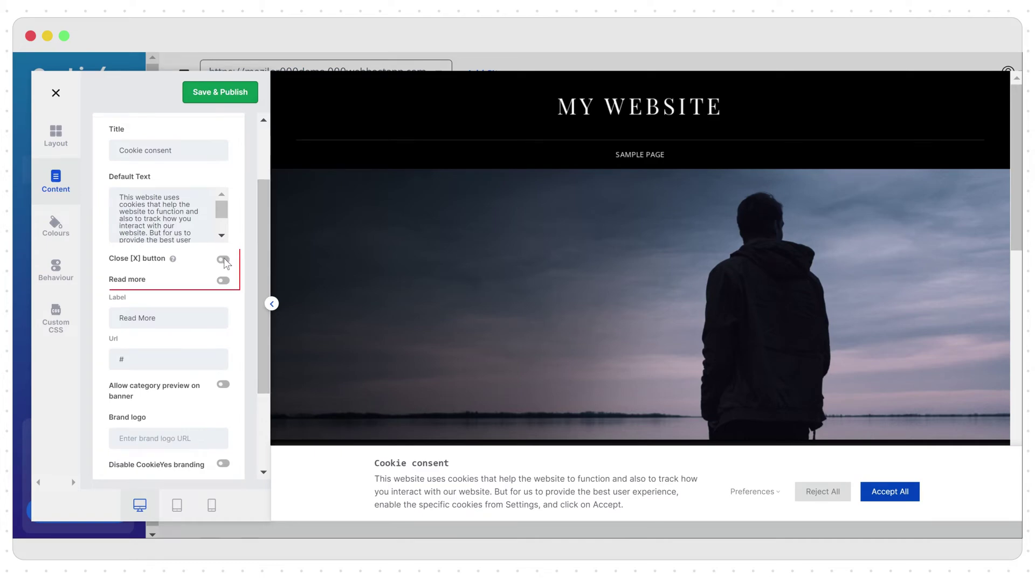
left_click(223, 259)
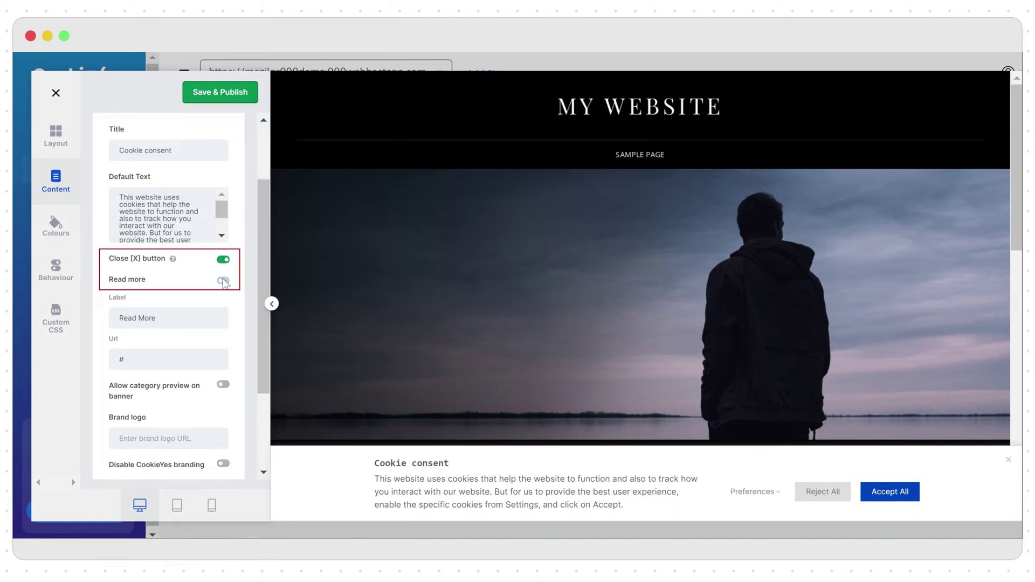
left_click(223, 280)
left_click_drag(264, 287, 268, 365)
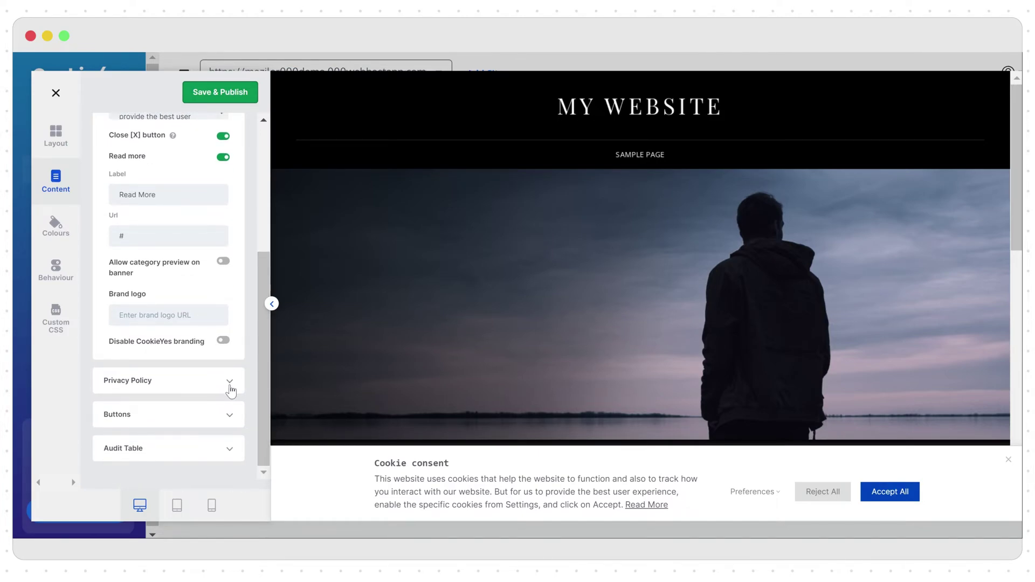
Expand the Privacy Policy text and button label settings.
left_click(230, 381)
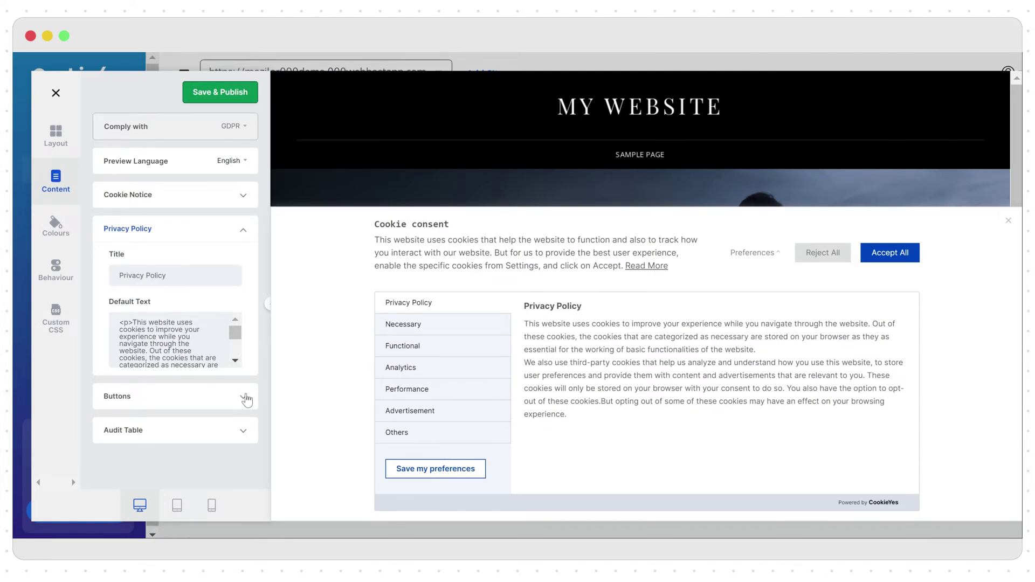
left_click(244, 397)
scroll(262, 415, "down", 2)
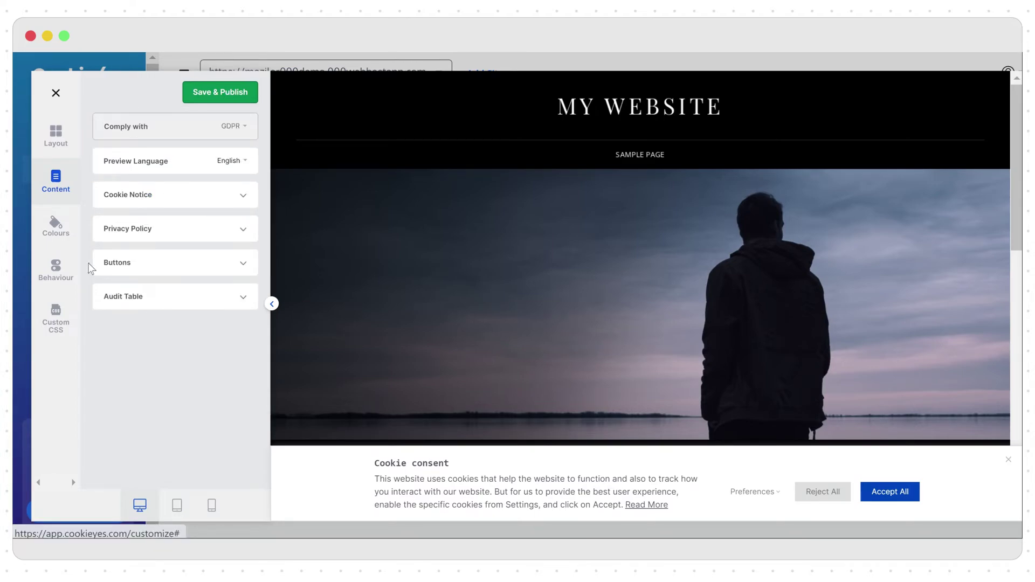
Switch to custom light colours and set the Reject button text colour to #FFFFFF.
left_click(56, 225)
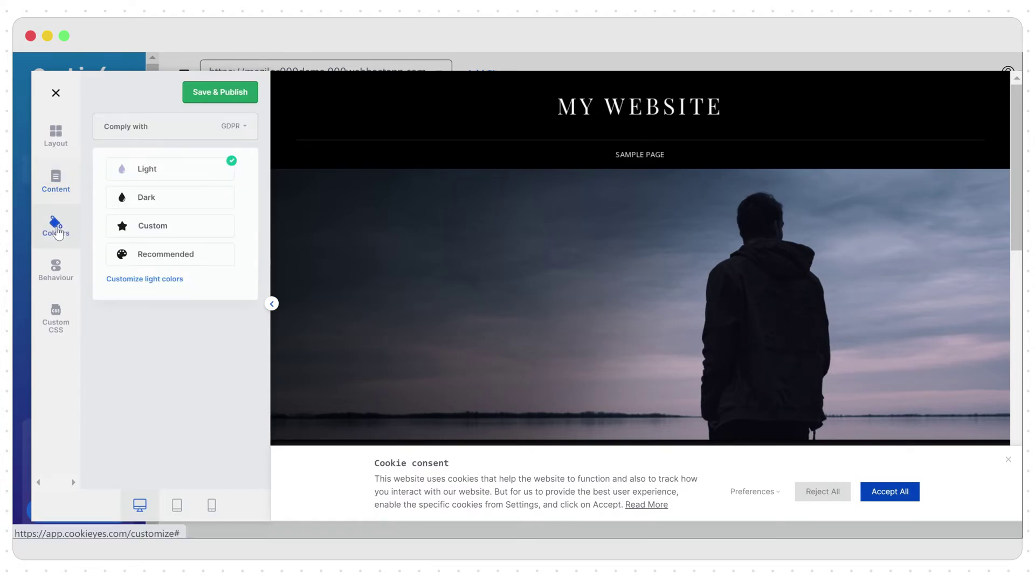
left_click(161, 280)
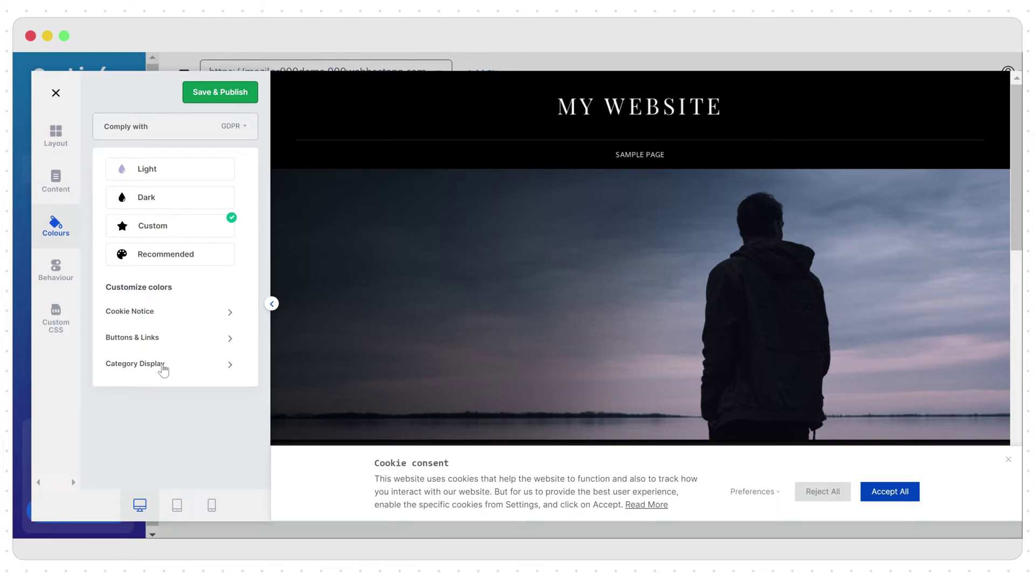
left_click(186, 339)
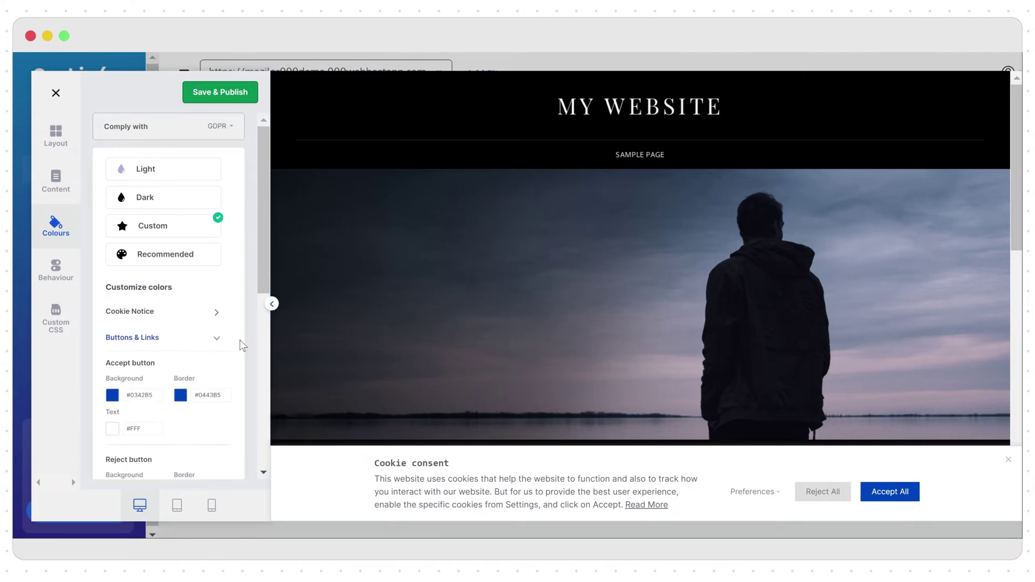
scroll(268, 296, "down", 1)
left_click_drag(267, 292, 264, 369)
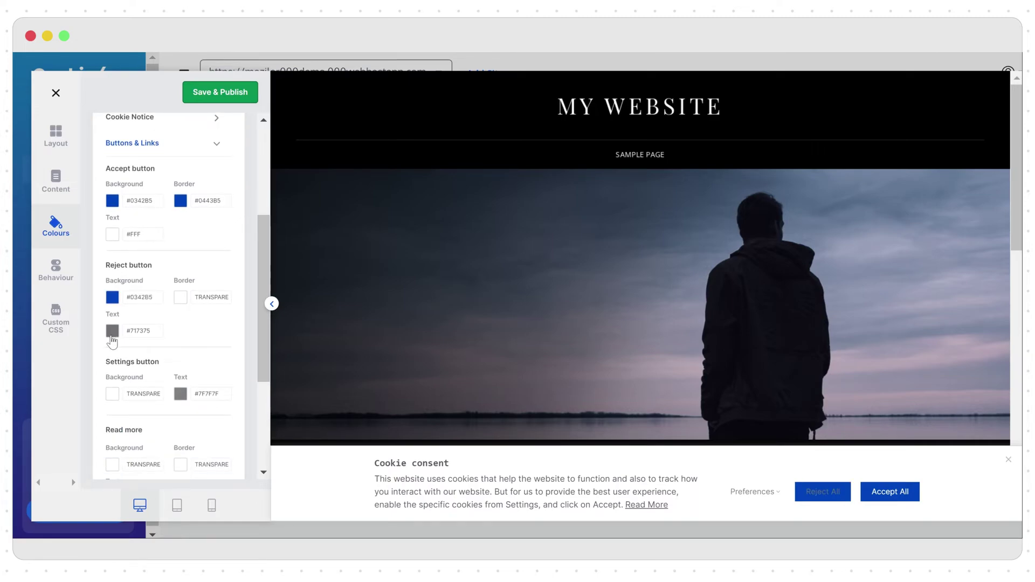
left_click(112, 337)
left_click_drag(109, 392, 102, 348)
left_click(102, 345)
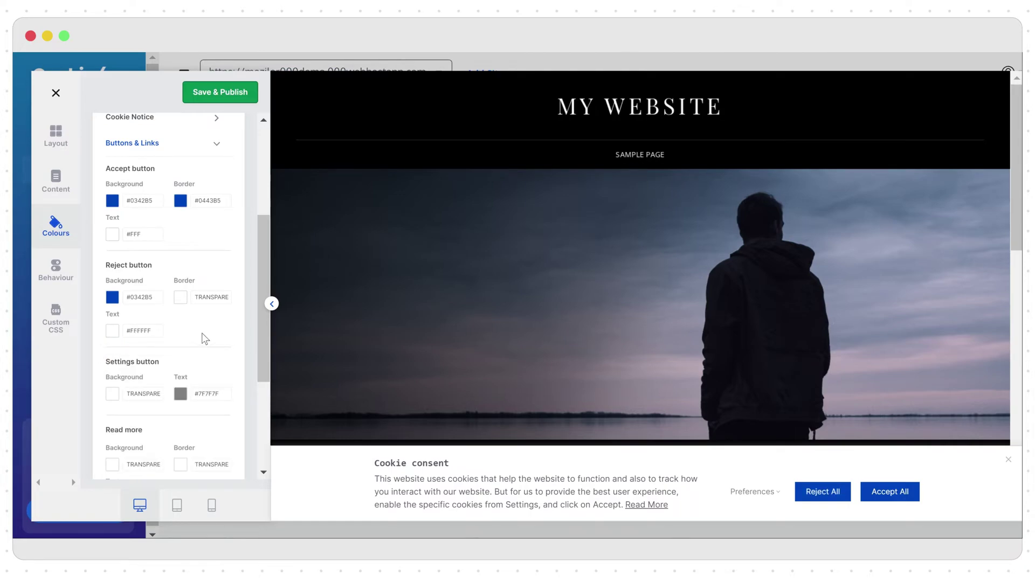
left_click_drag(263, 359, 262, 449)
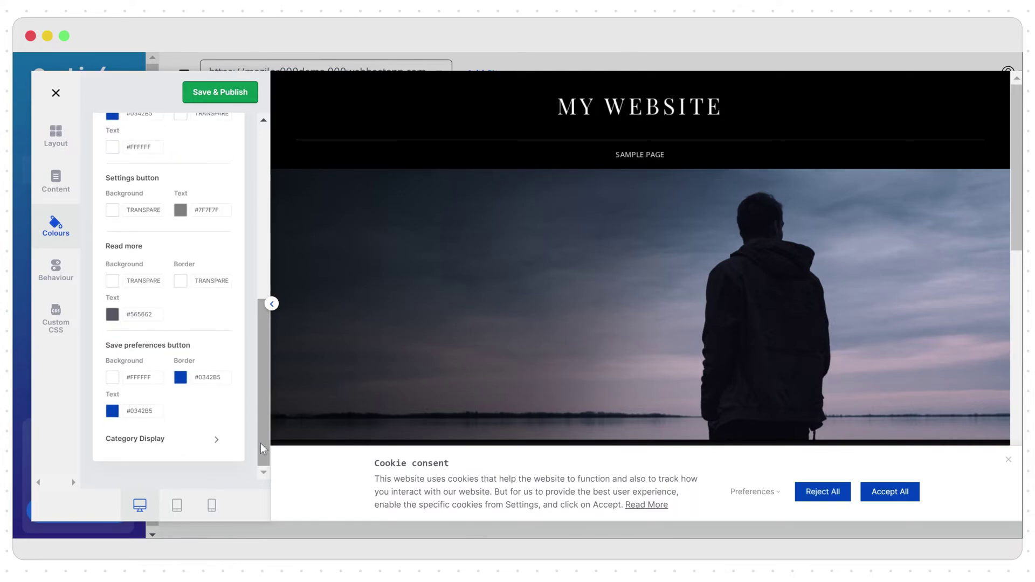
left_click(222, 440)
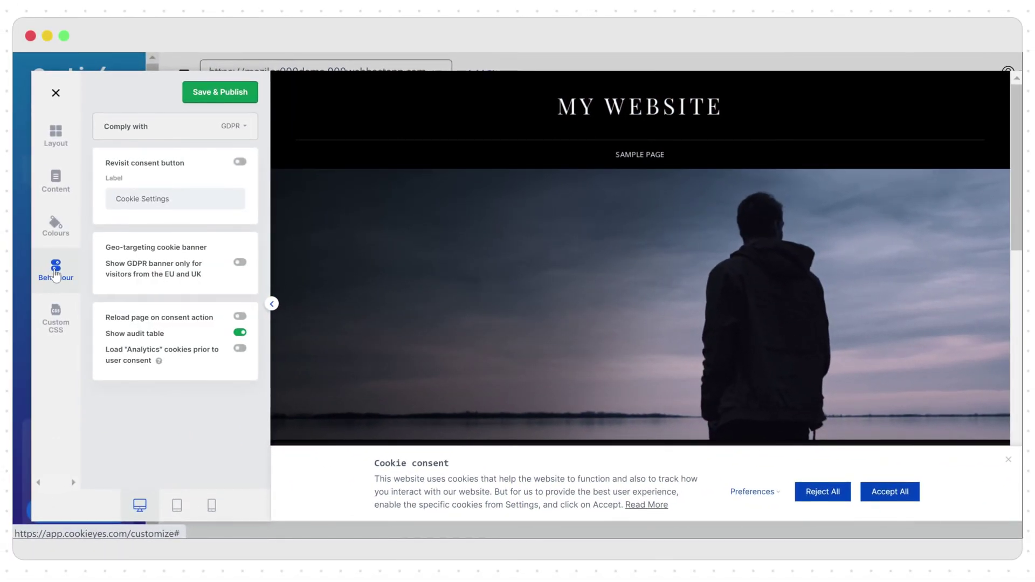
Enable the revisit consent button and EU/UK geo-targeting, then save and publish the banner.
left_click(239, 162)
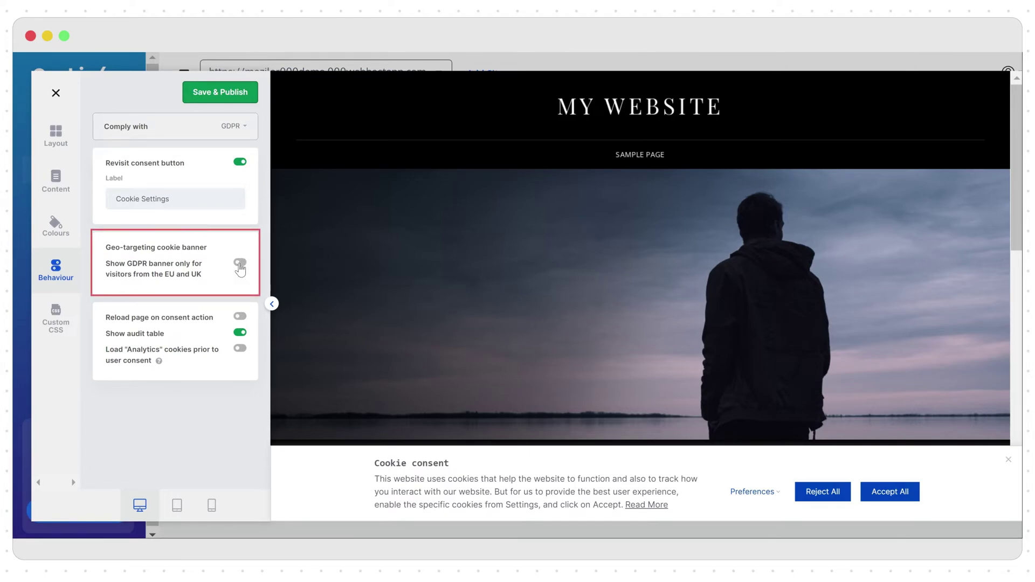
left_click(240, 264)
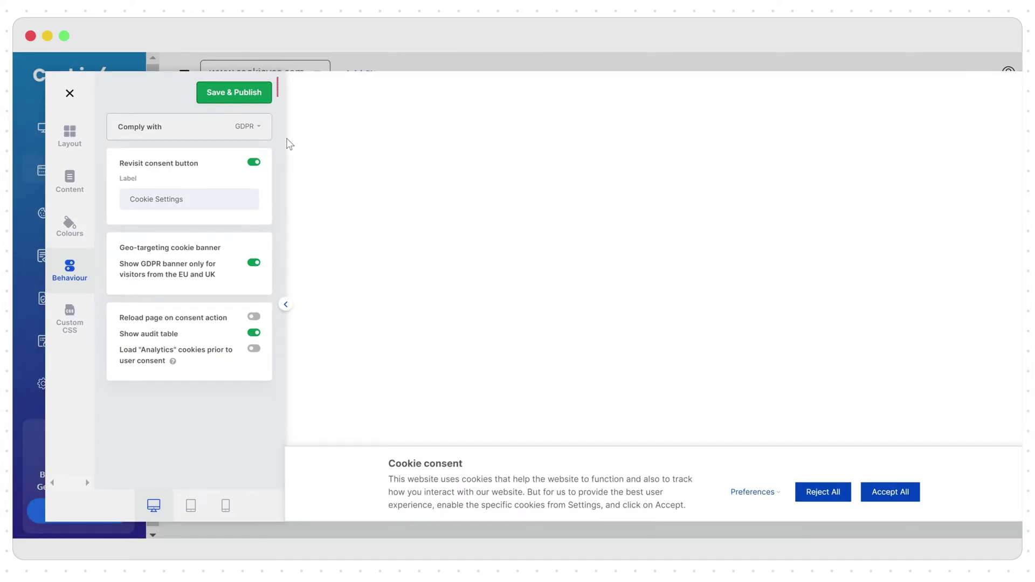
left_click(257, 97)
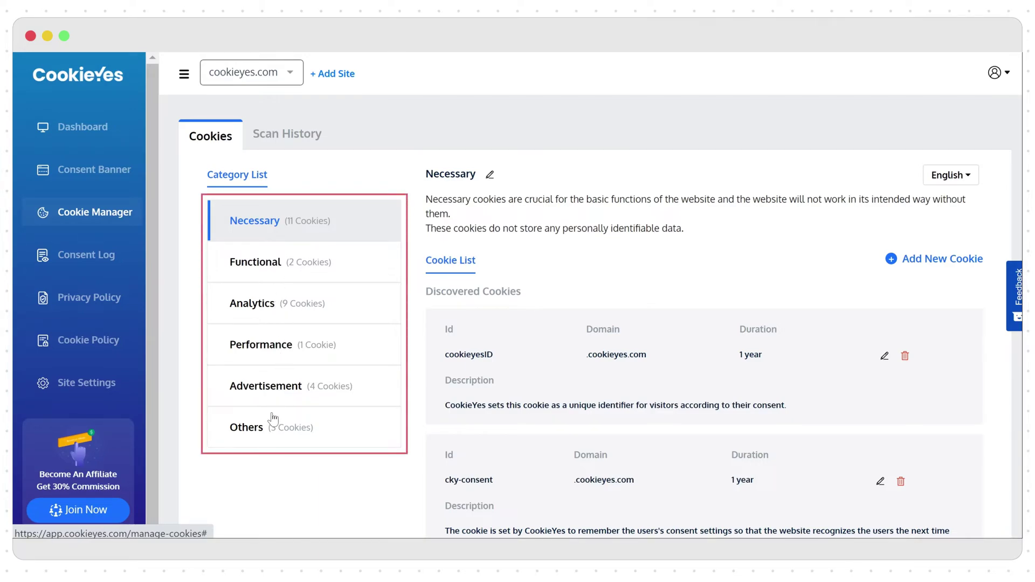
Open the Analytics category, review and submit its details with advanced options, then start adding a cookie.
left_click(334, 318)
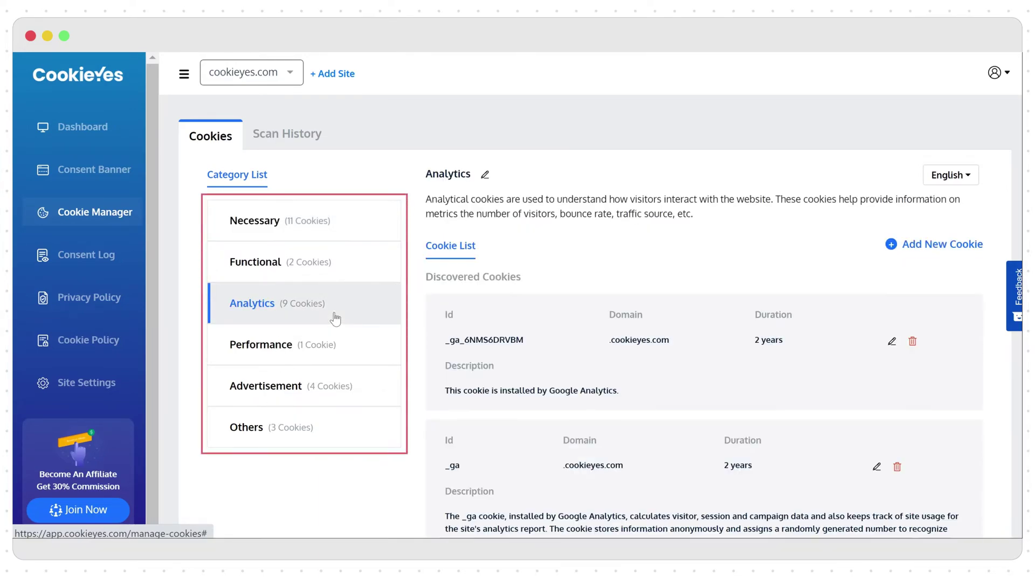
left_click(484, 174)
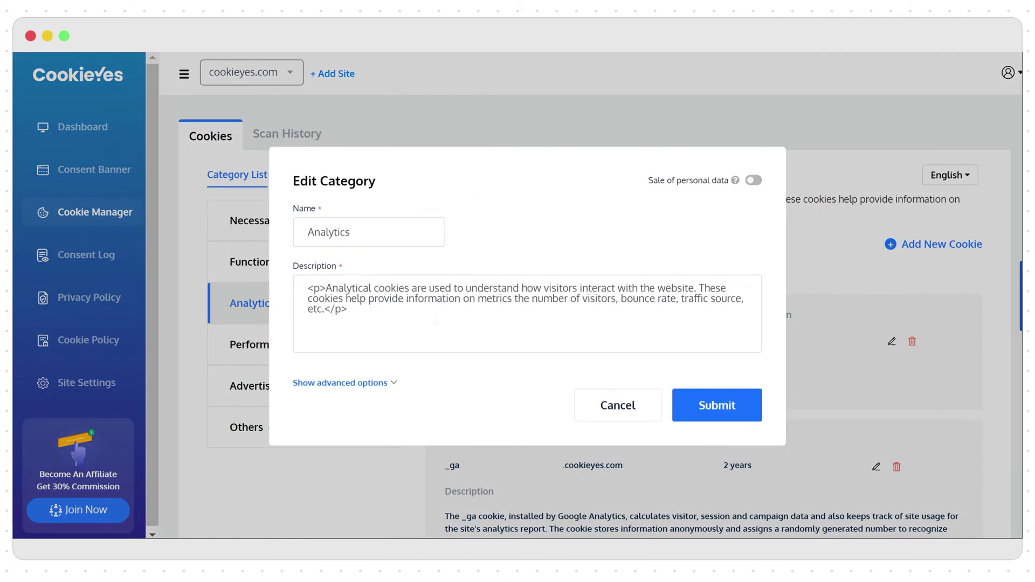
left_click(394, 383)
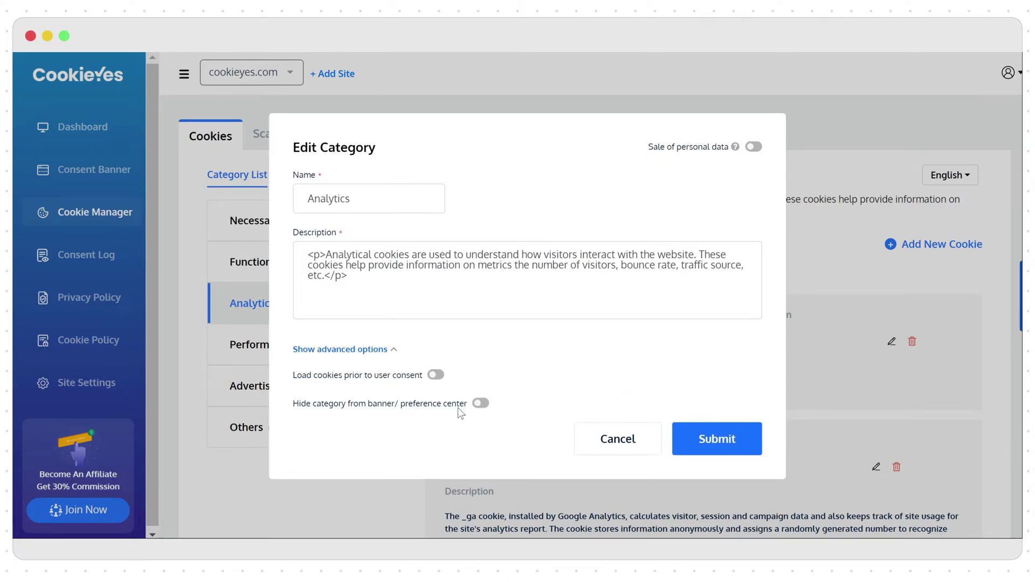
left_click(701, 442)
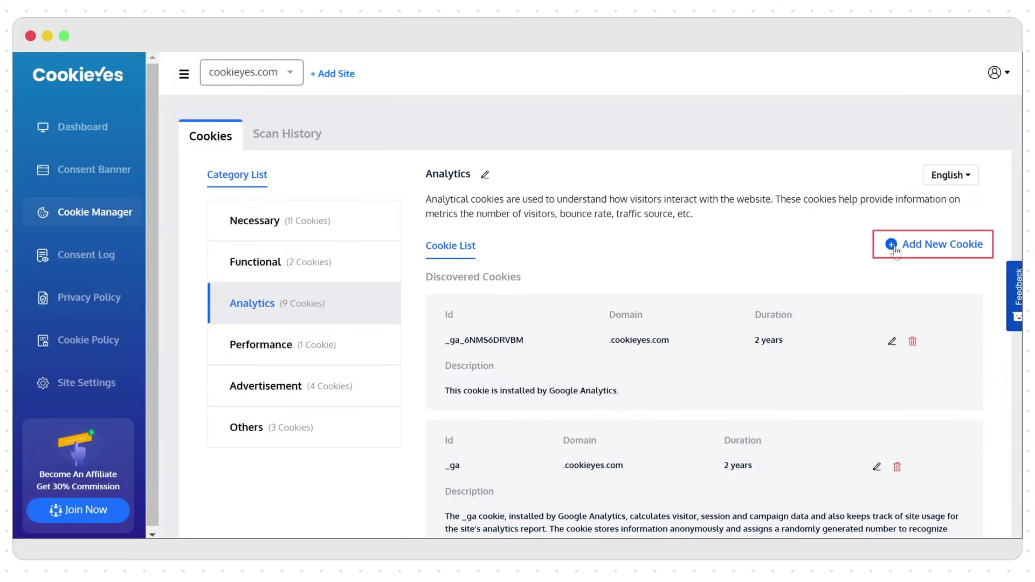
left_click(895, 251)
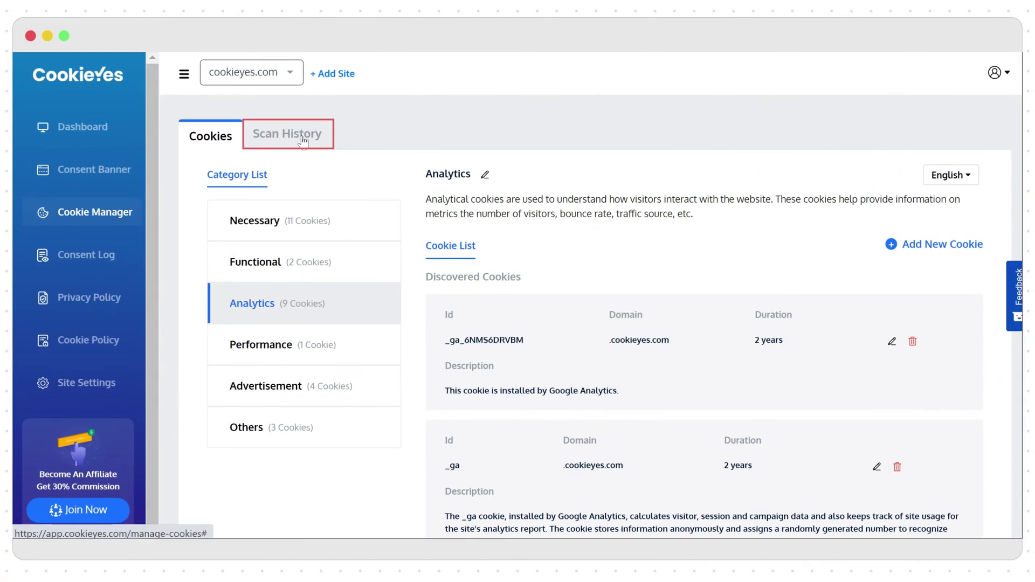
From Scan History, launch a fresh cookie scan of the website and acknowledge the confirmation.
left_click(302, 139)
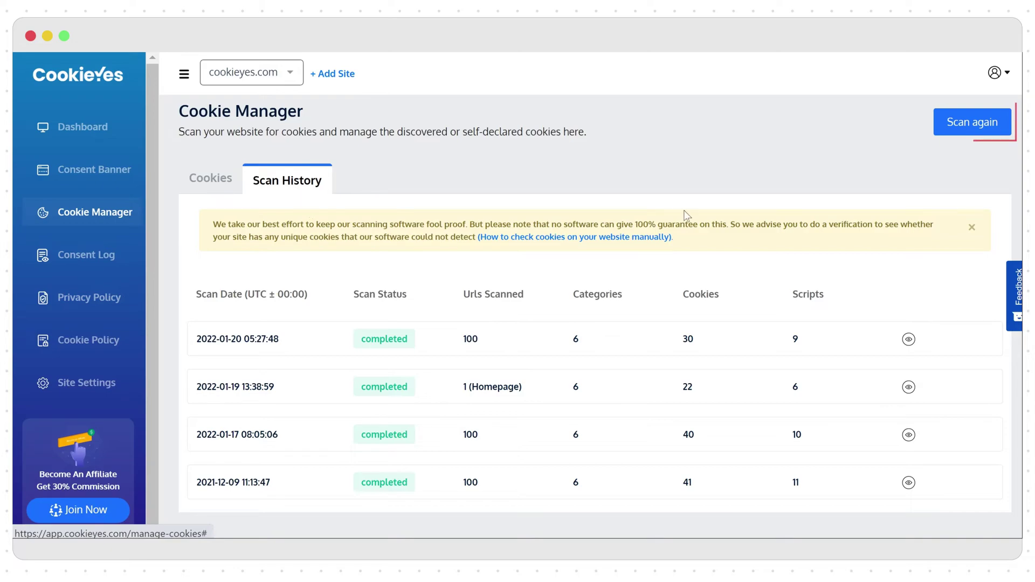
left_click(969, 122)
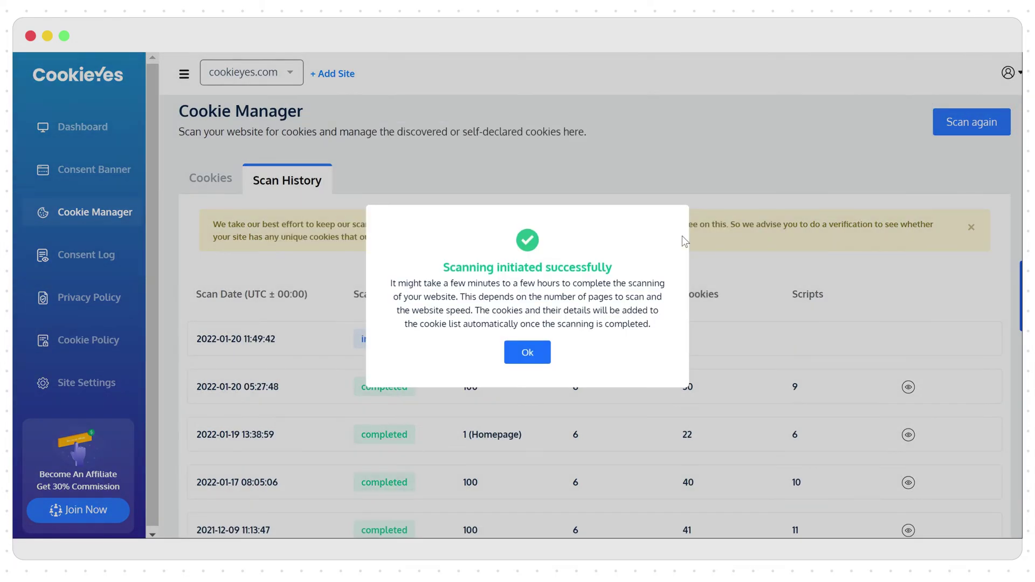
left_click(535, 356)
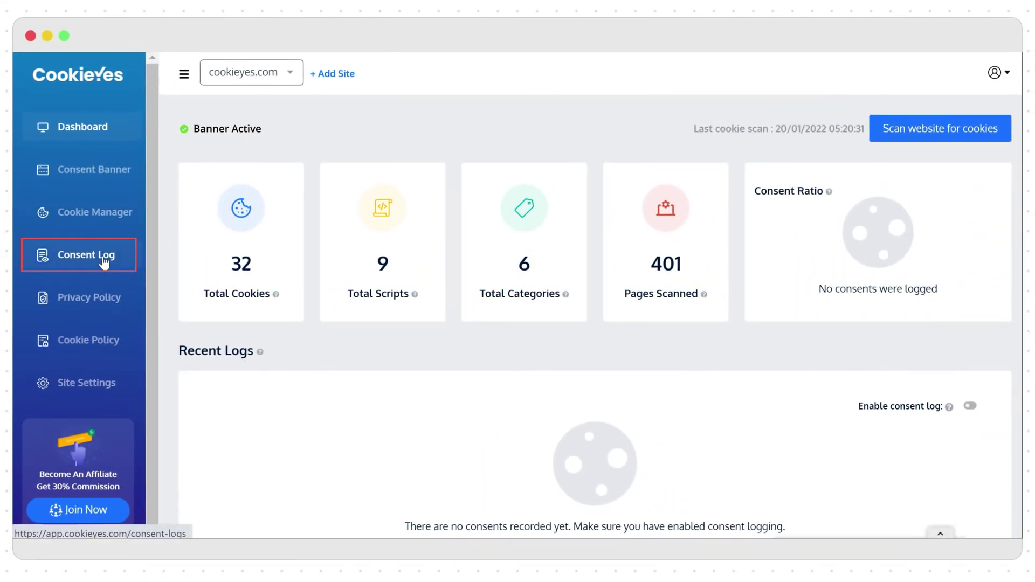
Browse the Consent Log and inspect the first two visitors' per-category consent.
left_click(103, 260)
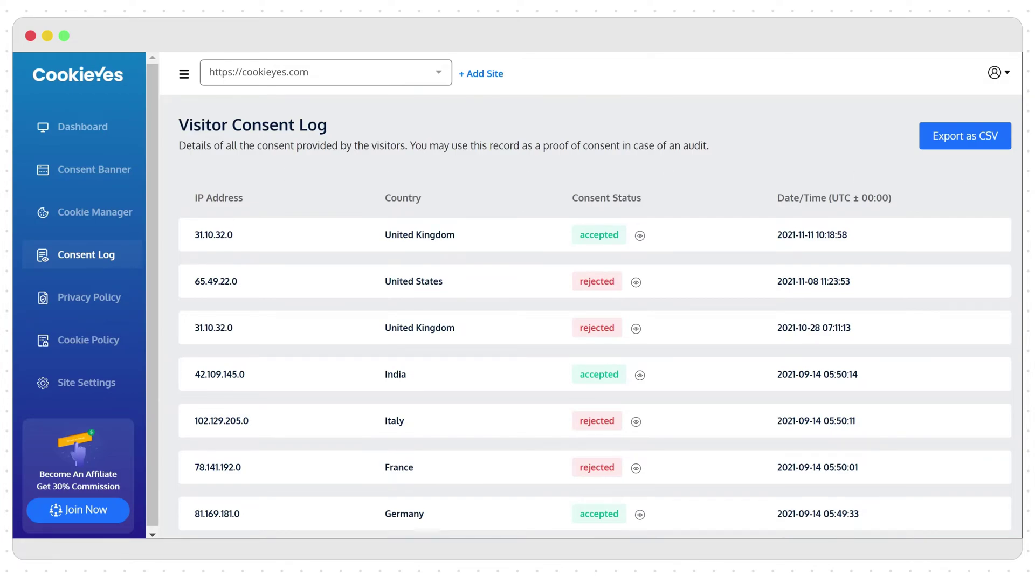
scroll(595, 323, "down", 3)
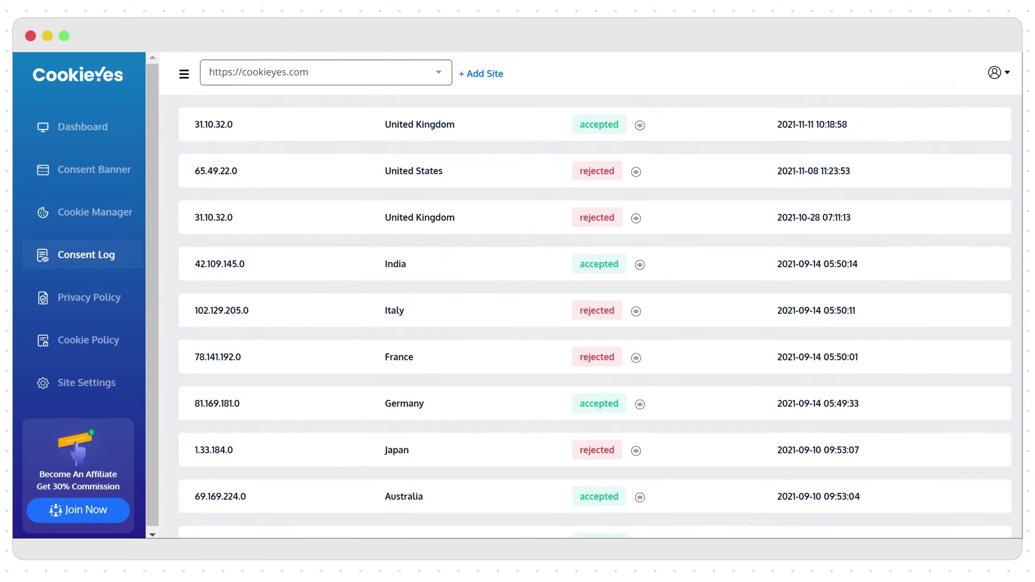
scroll(594, 323, "down", 2)
scroll(595, 317, "up", 5)
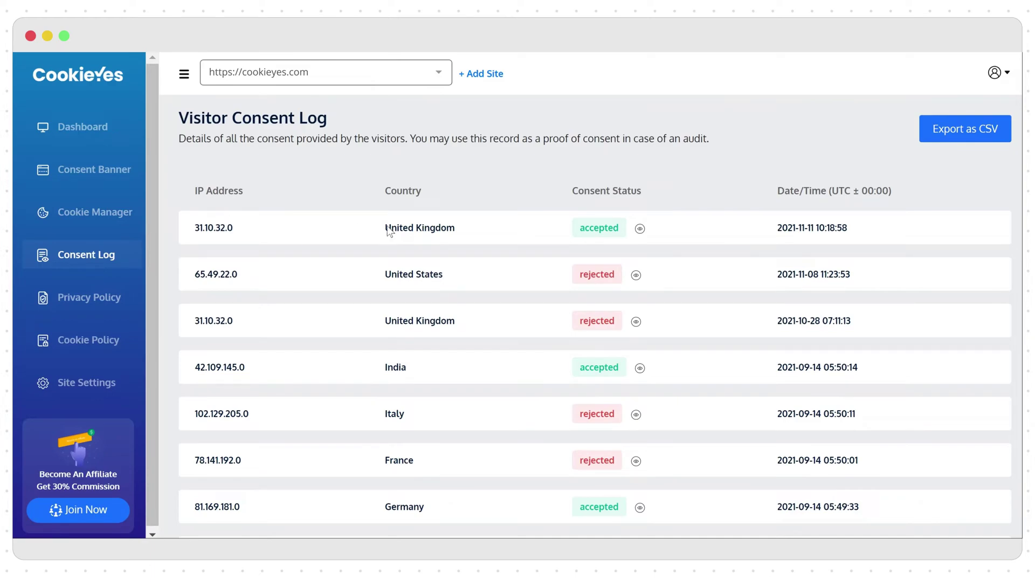
left_click(639, 229)
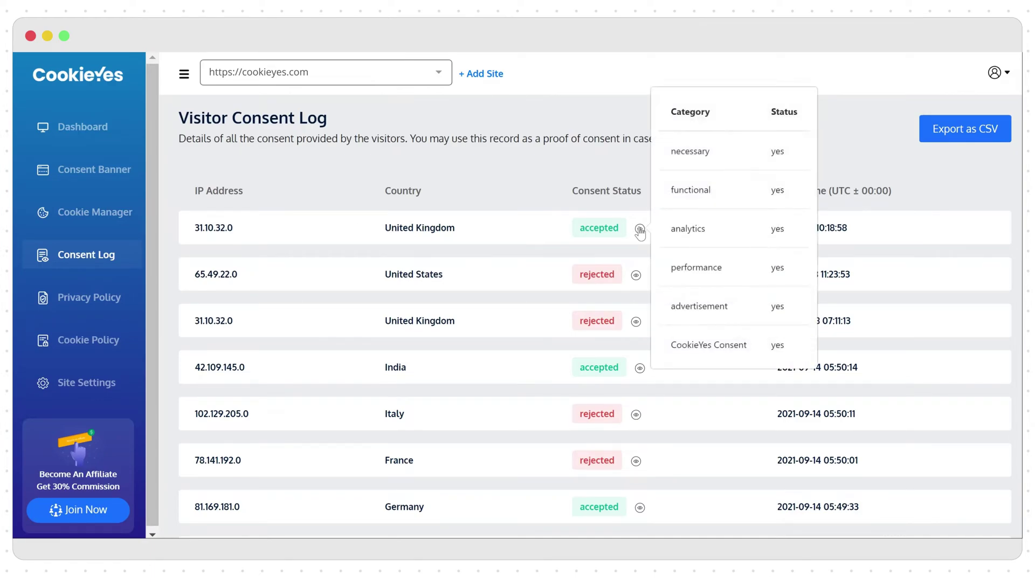
left_click(637, 276)
left_click(638, 277)
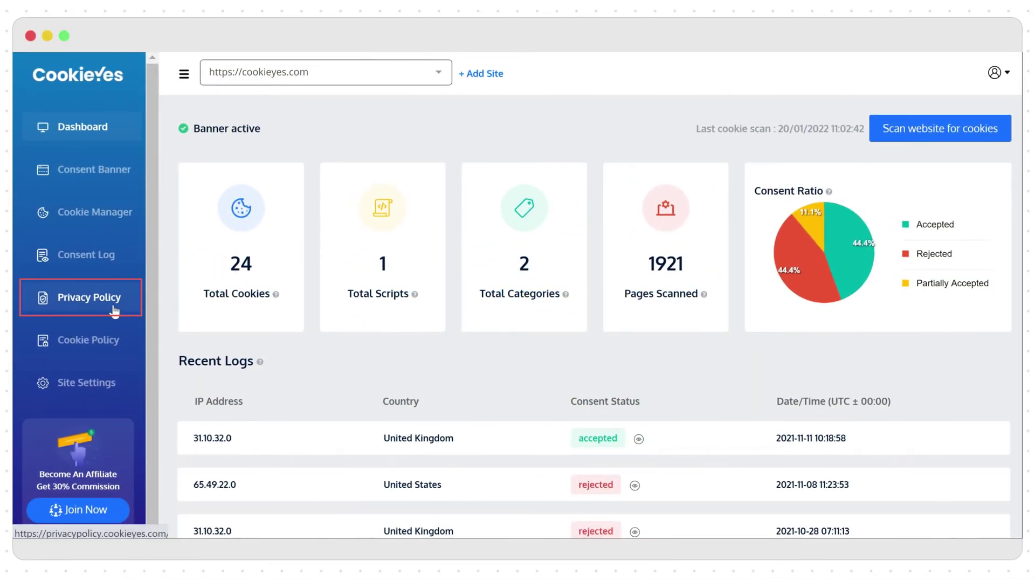
Step the privacy policy wizard from Collection of Data to Data Protection and generate the 23-Oct-2021 policy.
left_click(113, 309)
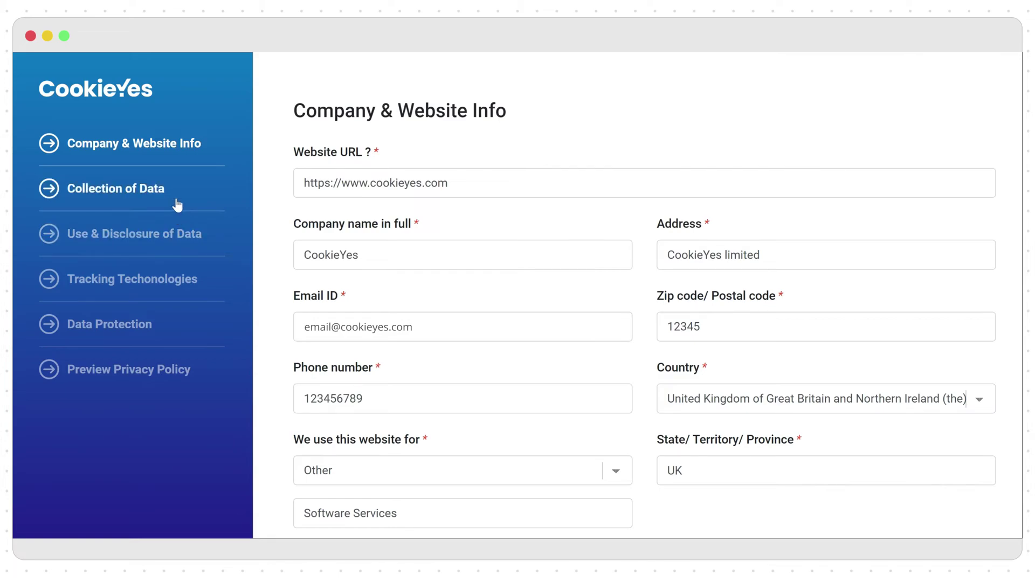
left_click(149, 205)
left_click(139, 248)
left_click(127, 286)
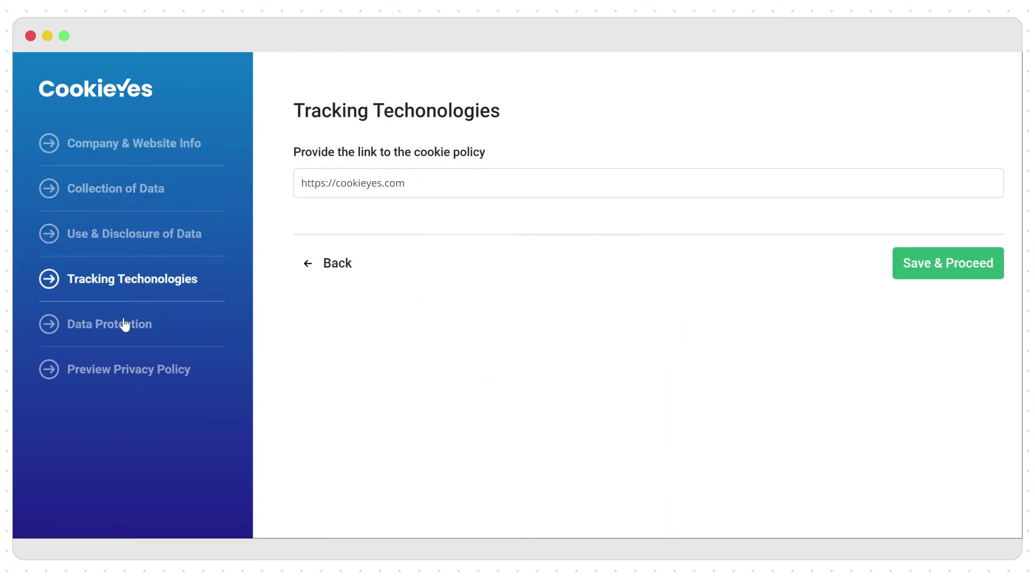
left_click(124, 326)
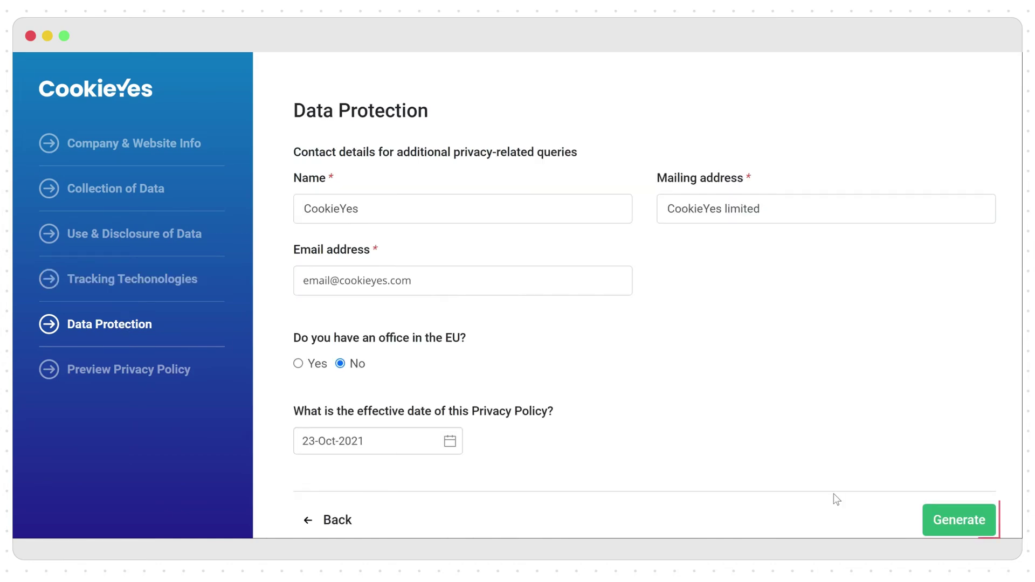
left_click(938, 519)
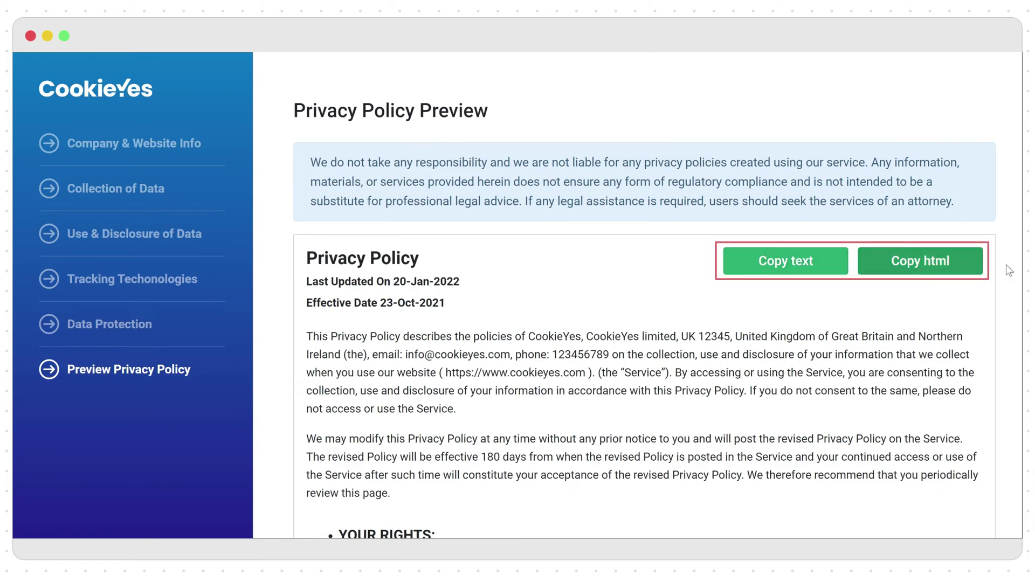
scroll(1009, 269, "down", 3)
scroll(644, 296, "down", 3)
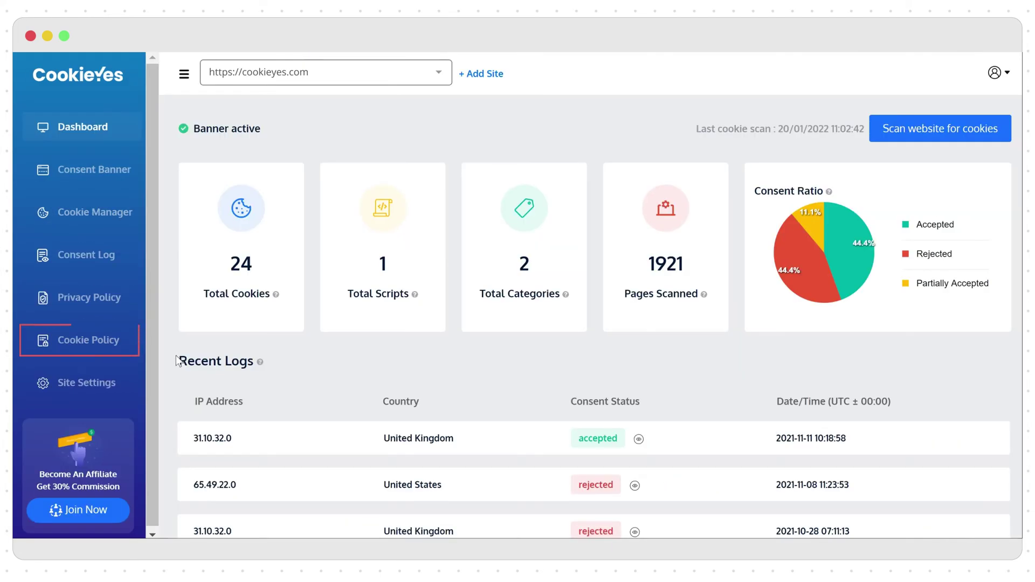
Proceed past Types of Cookies and Manage Cookie Preferences, then generate the 20-Jan-2022 cookie policy.
left_click(128, 345)
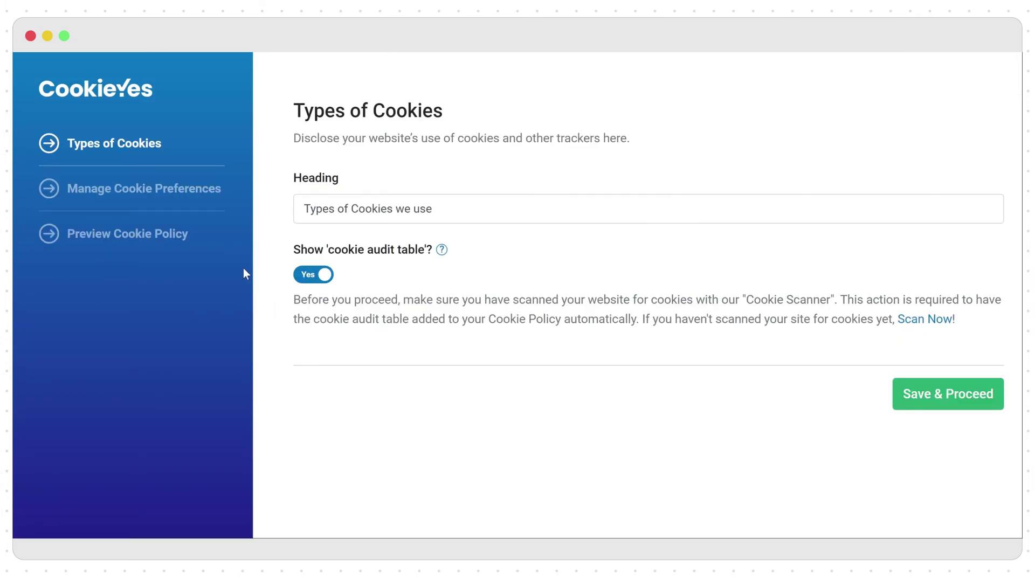
left_click(185, 195)
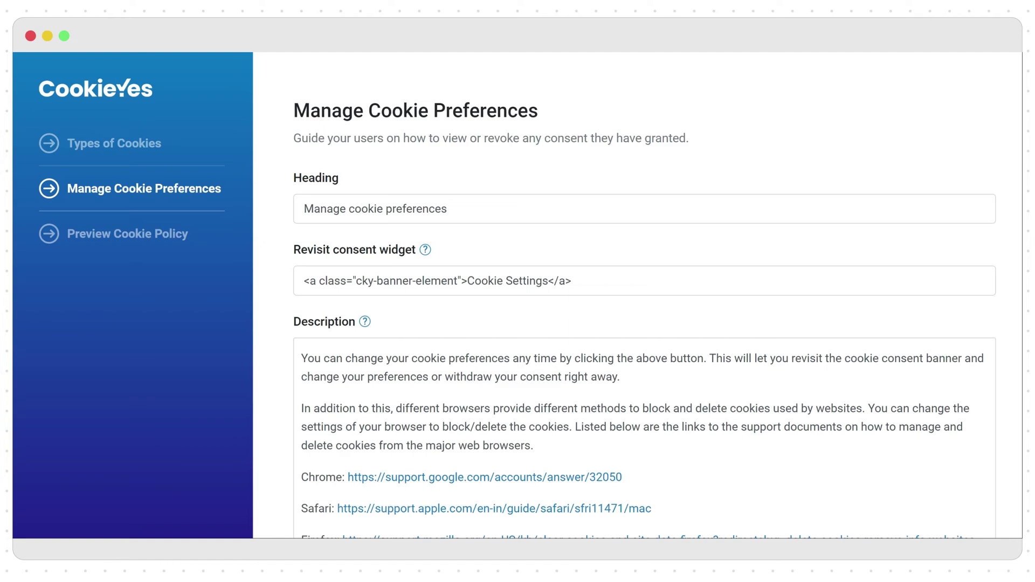
scroll(644, 302, "down", 3)
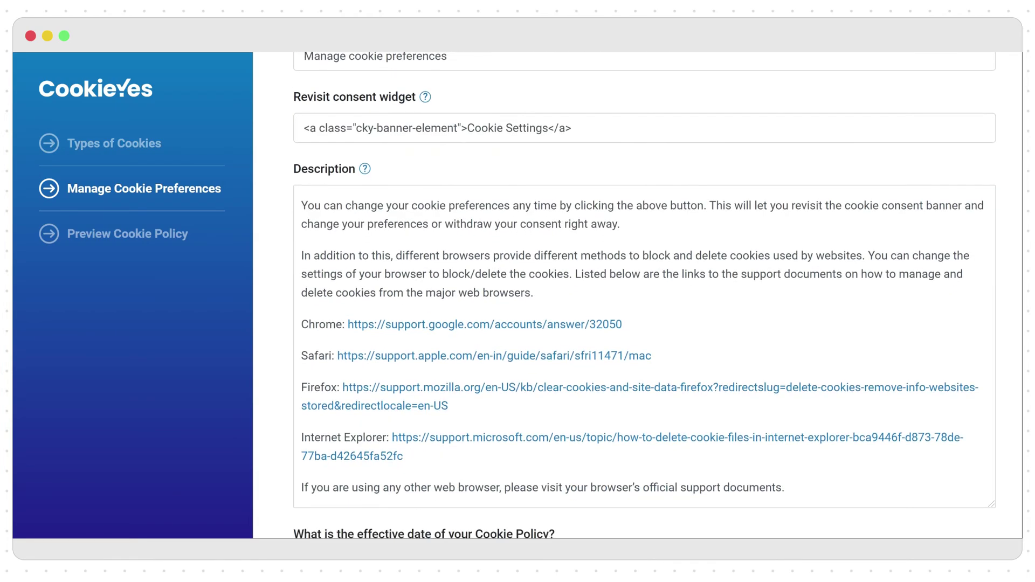
scroll(644, 302, "down", 2)
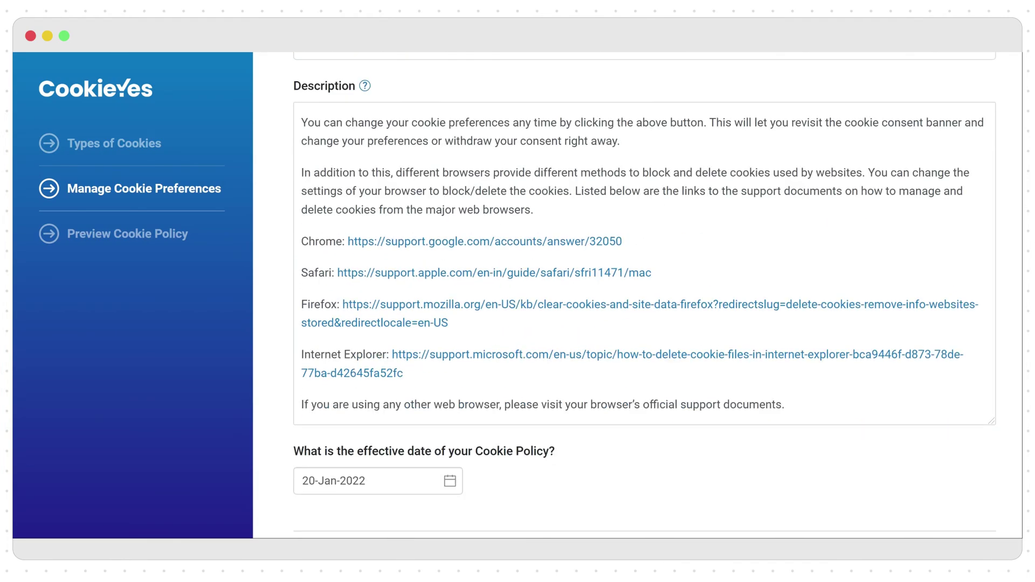
scroll(644, 302, "down", 3)
left_click(979, 489)
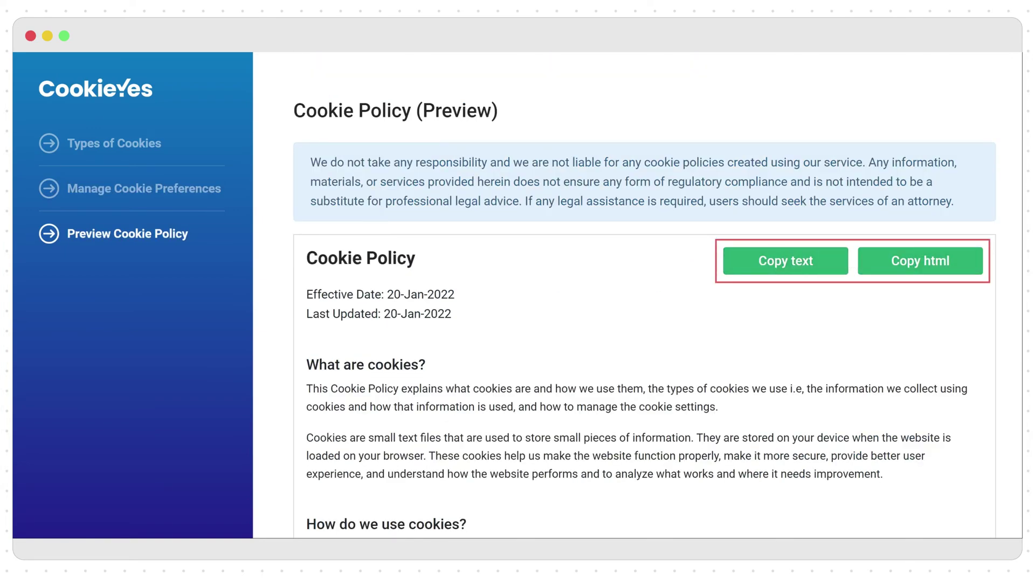
scroll(644, 302, "down", 15)
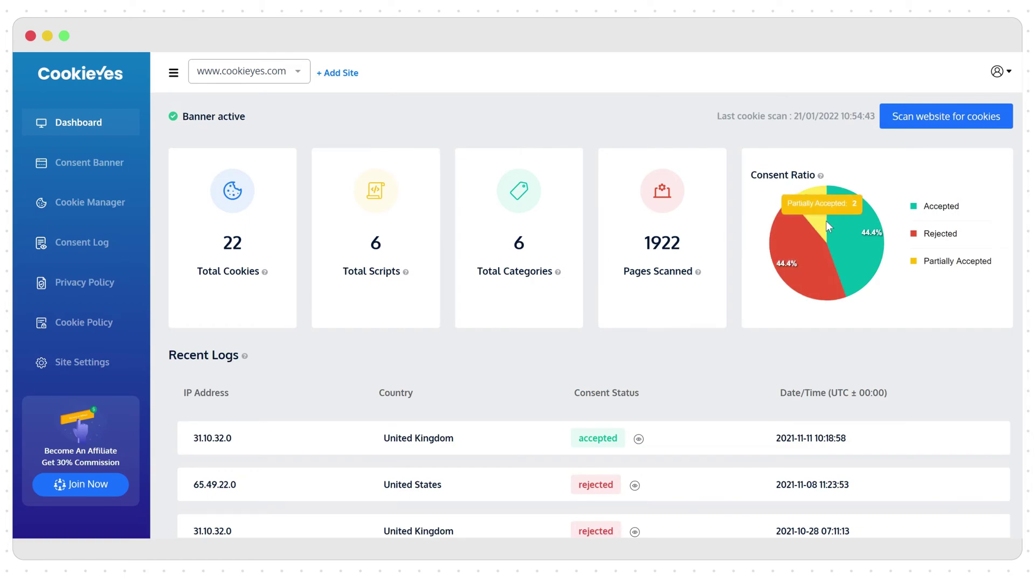
mouse_move(845, 240)
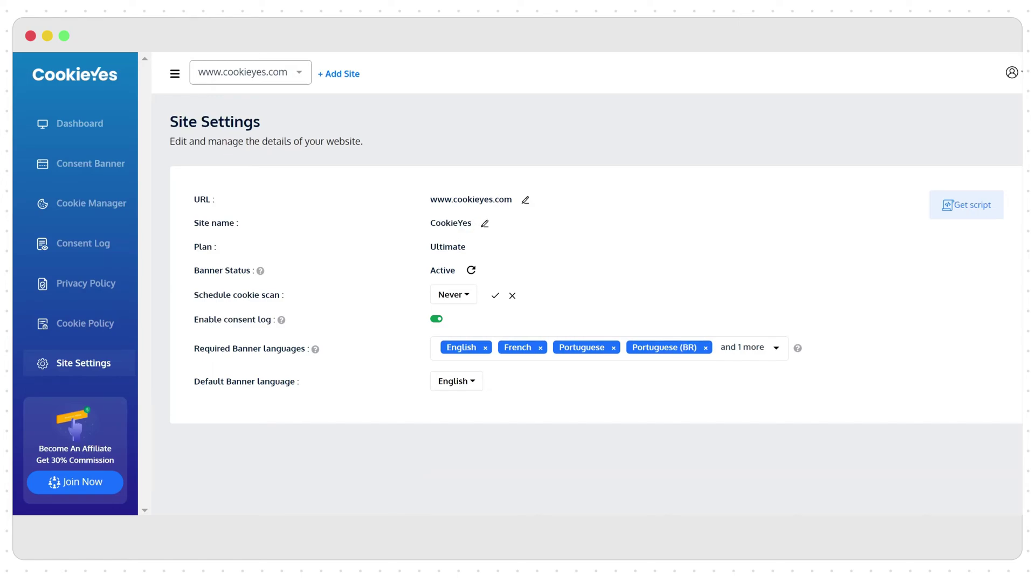
Review the available banner languages and keep English as the default banner language.
left_click(777, 348)
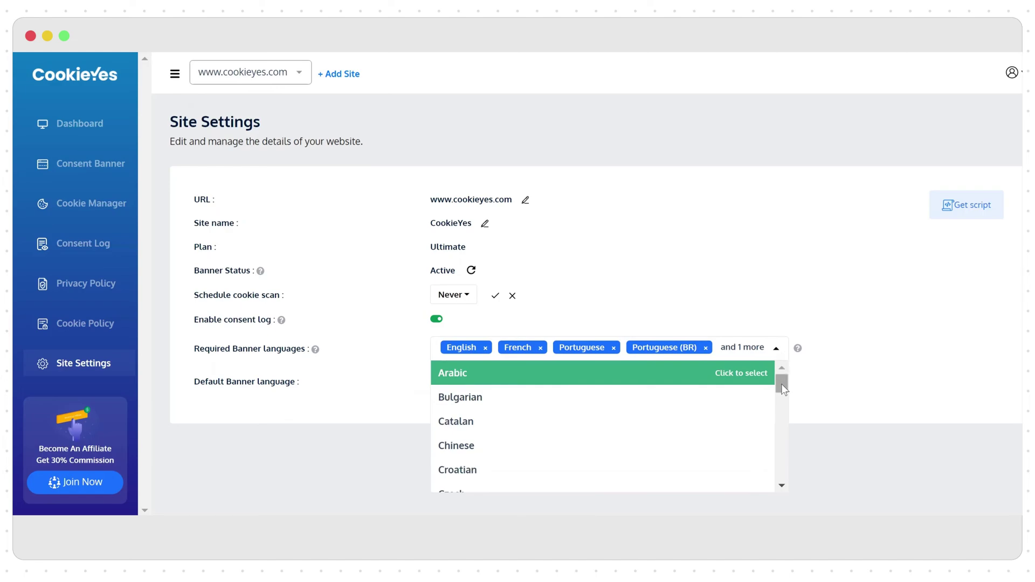
left_click_drag(781, 384, 782, 472)
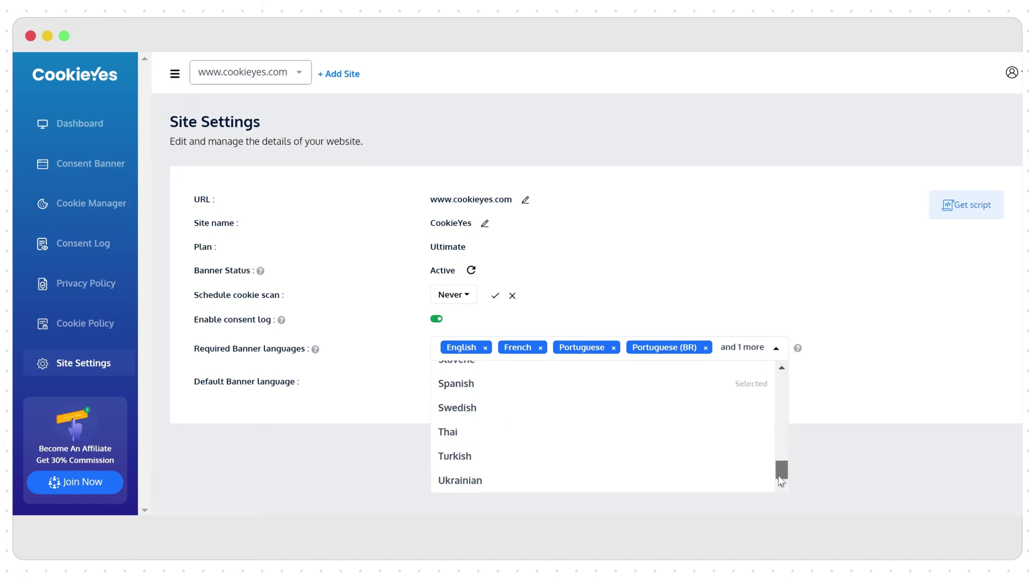
left_click(822, 407)
left_click(458, 384)
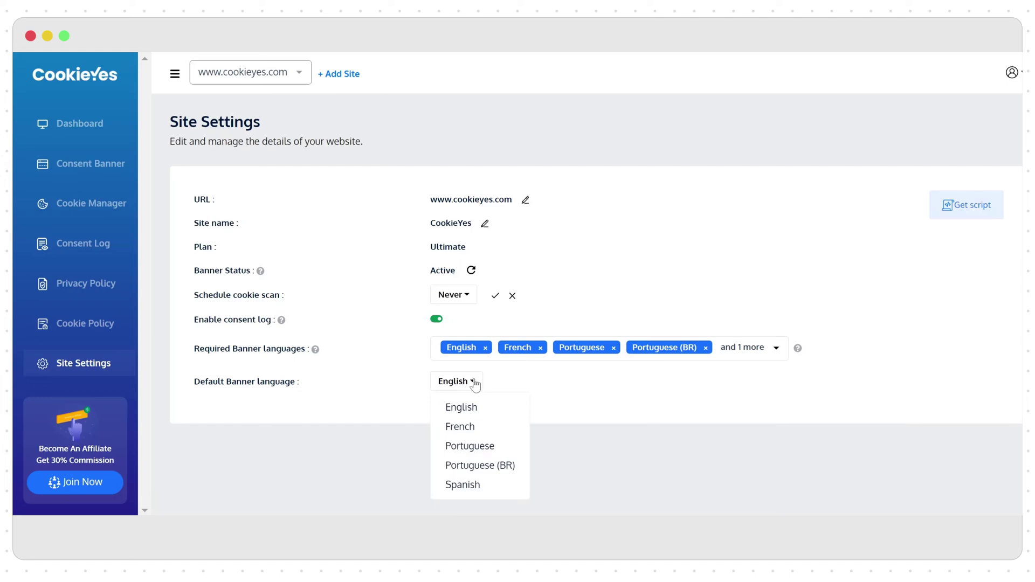
left_click(595, 401)
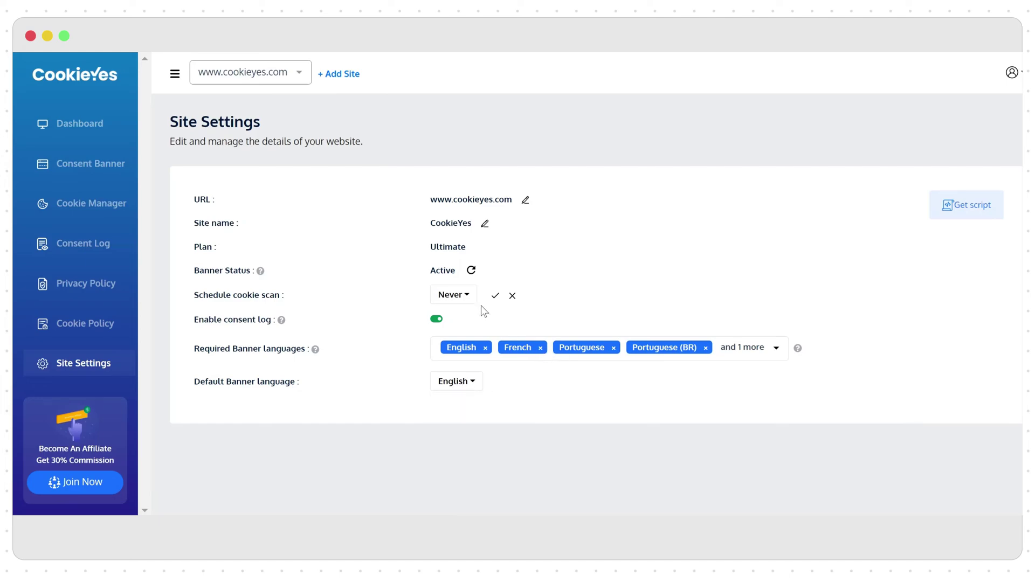
Schedule the cookie scan to run monthly and view the banner installation script.
left_click(469, 300)
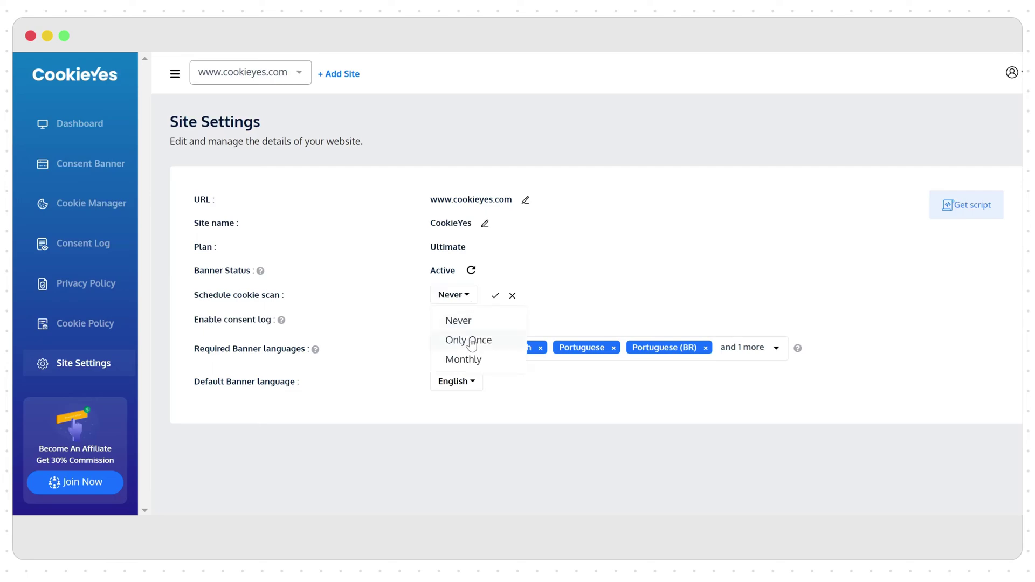
left_click(468, 360)
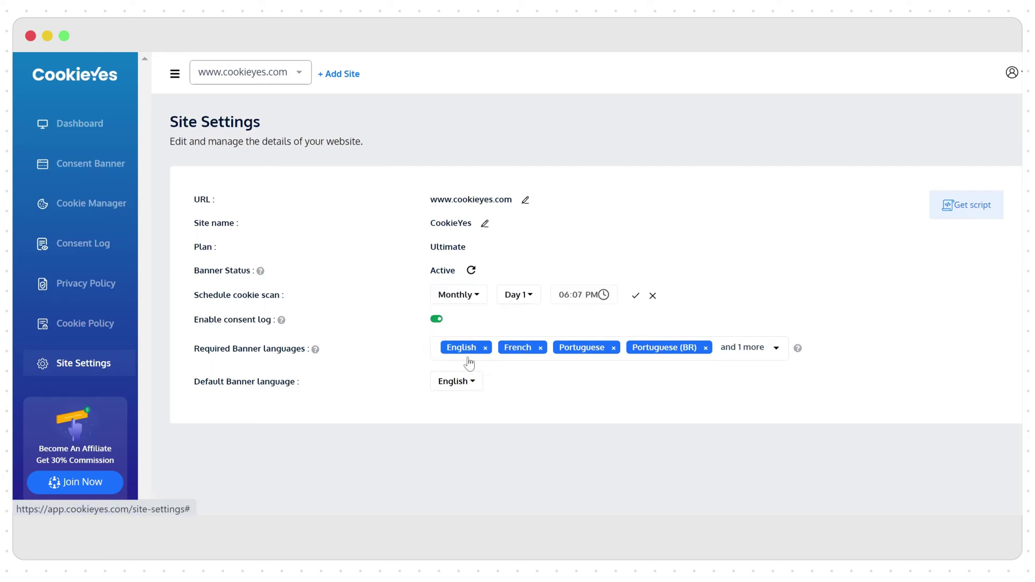
left_click(634, 297)
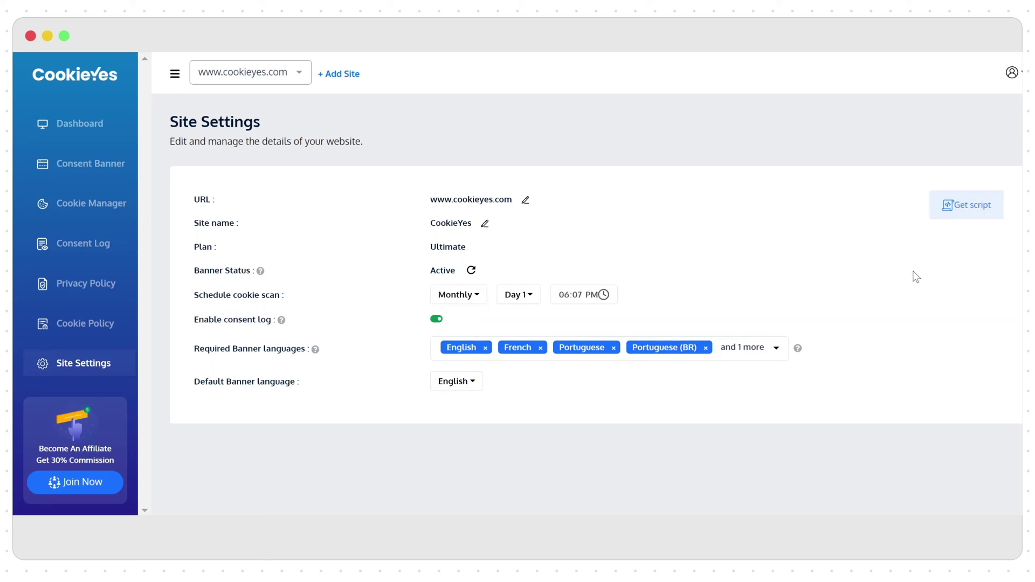
left_click(953, 211)
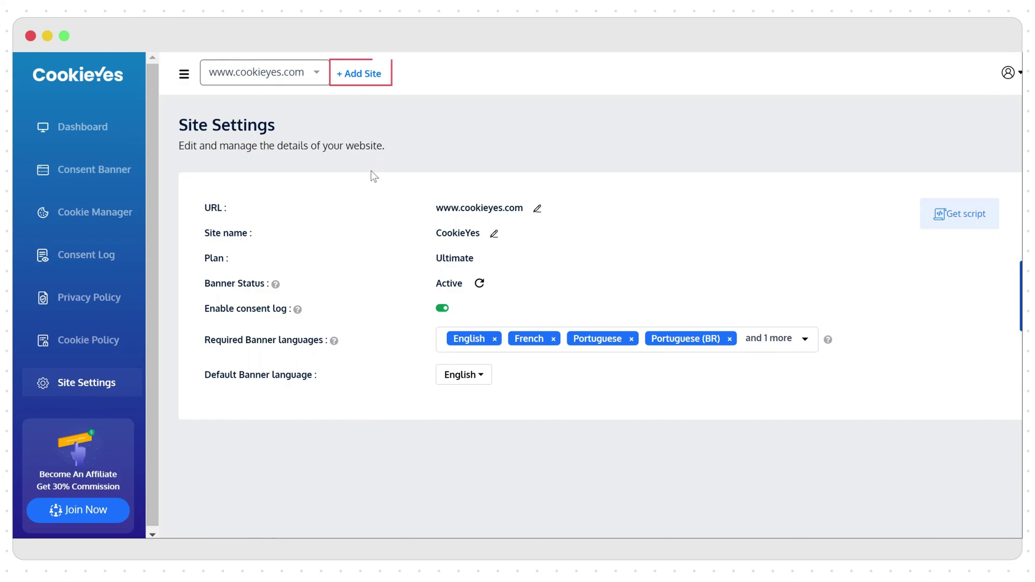
left_click(354, 74)
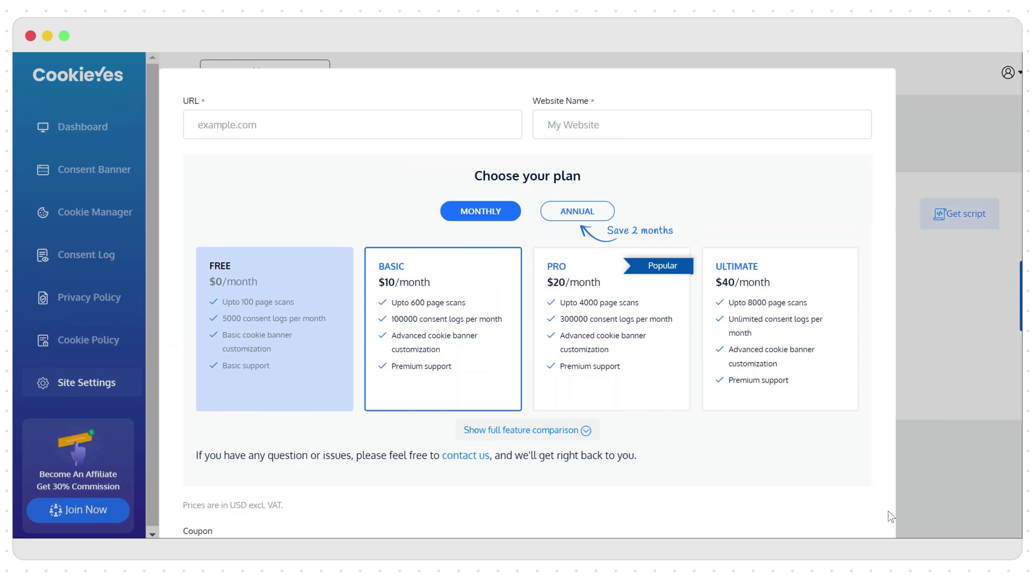
scroll(527, 296, "down", 3)
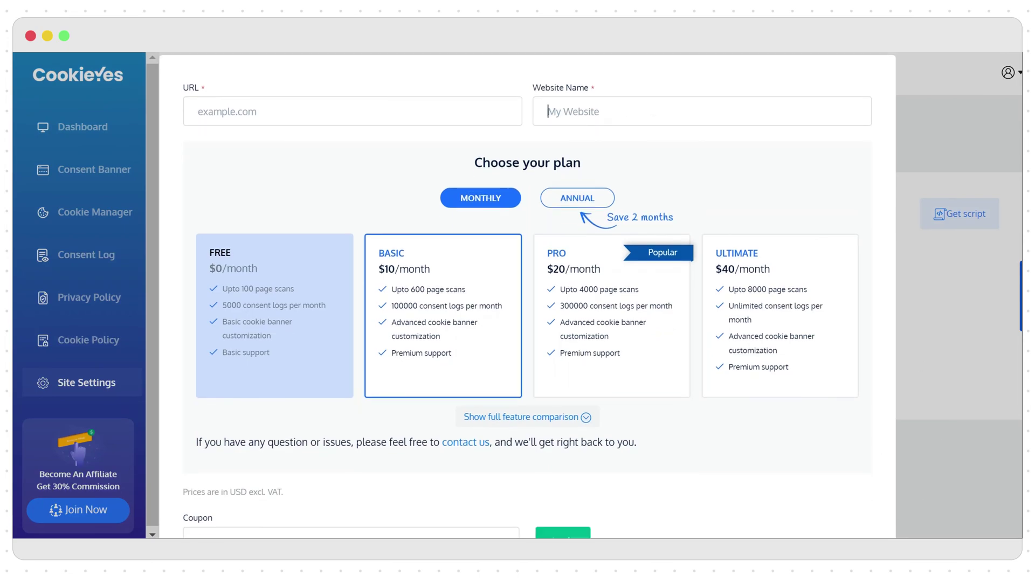
scroll(527, 291, "up", 3)
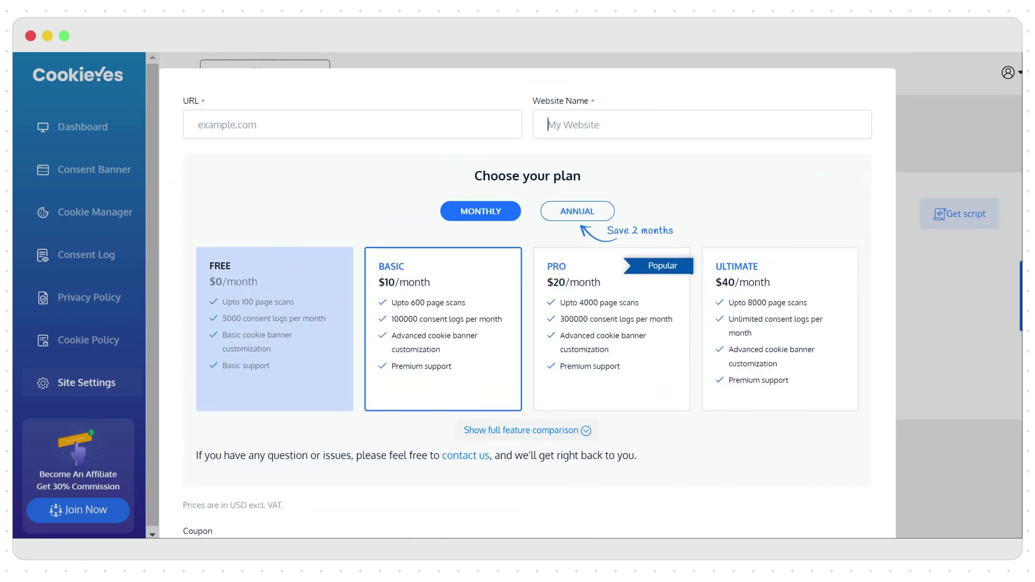
Dismiss the add-site form and go to Account Settings from the account menu.
left_click(970, 381)
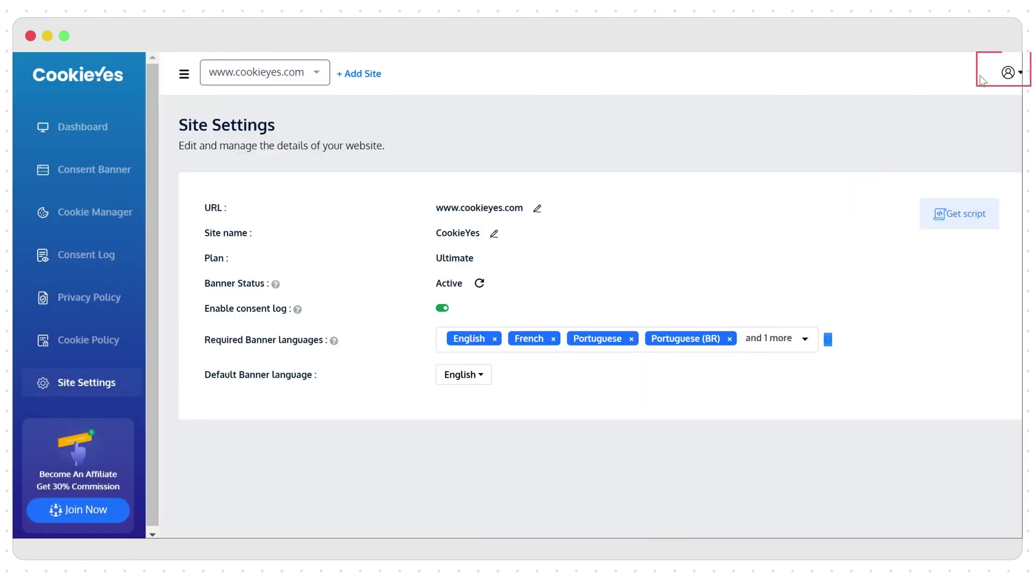
left_click(1010, 76)
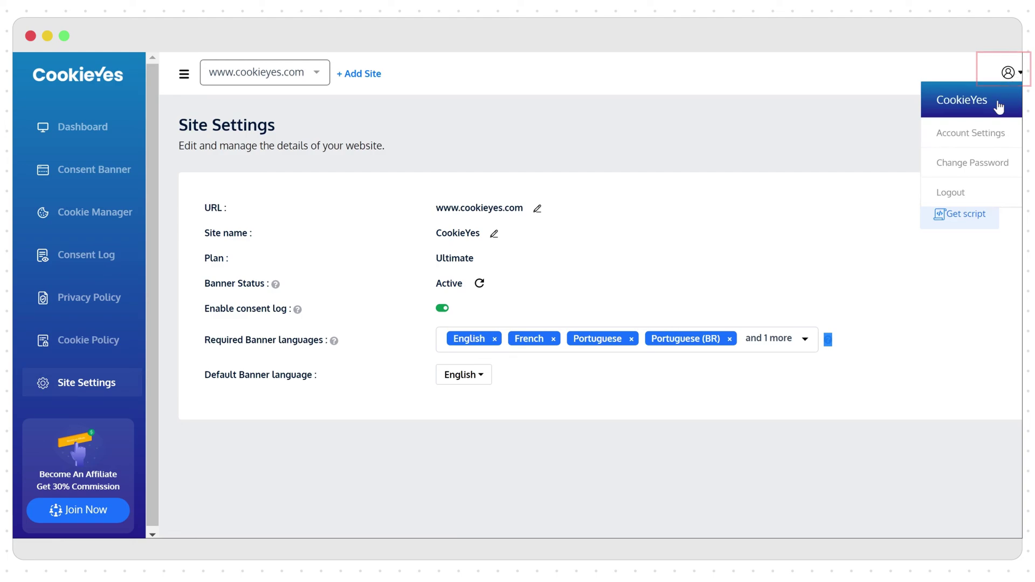
left_click(992, 132)
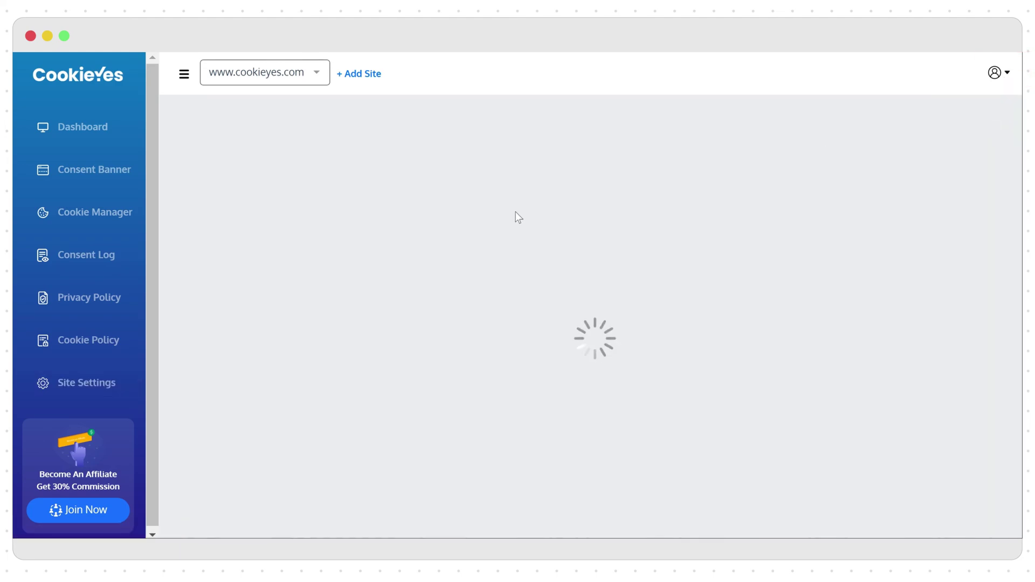